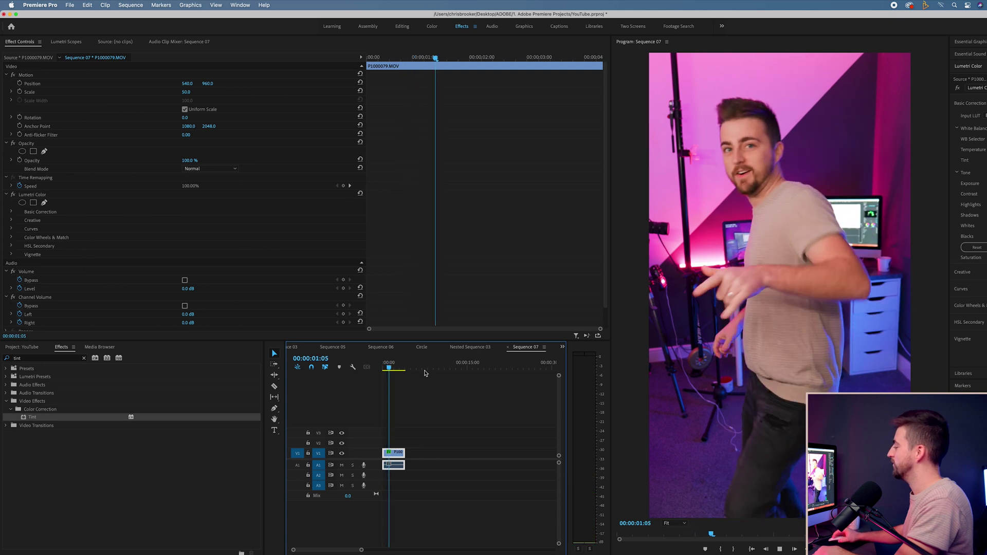
Step: Play back the P1000079.MOV clip from the start of the sequence to review the subject's movement
{"action": "key", "text": "space"}
{"action": "left_click_drag", "start_coordinate": [392, 367], "coordinate": [371, 367]}
{"action": "key", "text": "="}
{"action": "key", "text": "="}
{"action": "key", "text": "space"}
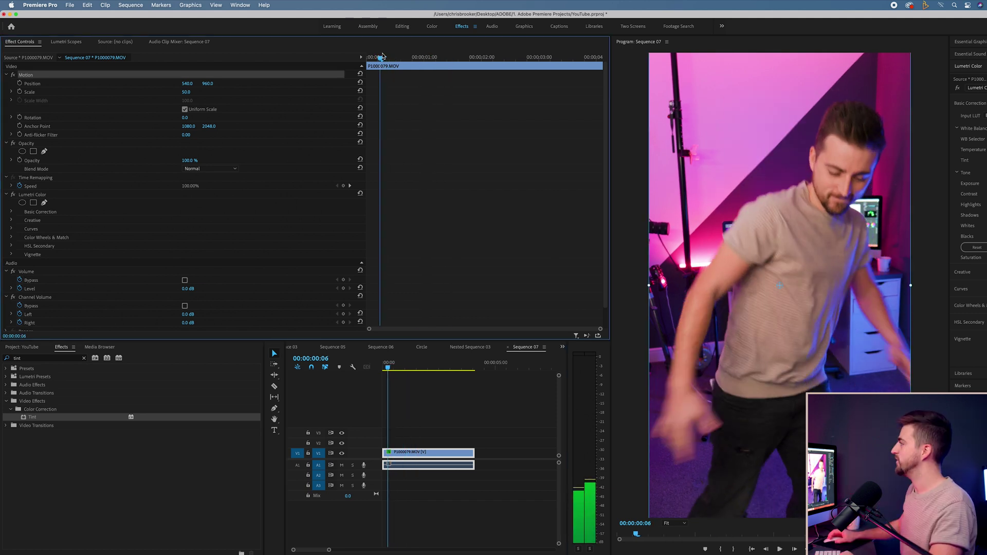
Step: Set the clip's Scale to 70 and reposition it to frame the face in the upper part of the vertical frame
{"action": "left_click_drag", "start_coordinate": [381, 58], "coordinate": [394, 58]}
{"action": "left_click_drag", "start_coordinate": [828, 140], "coordinate": [828, 141]}
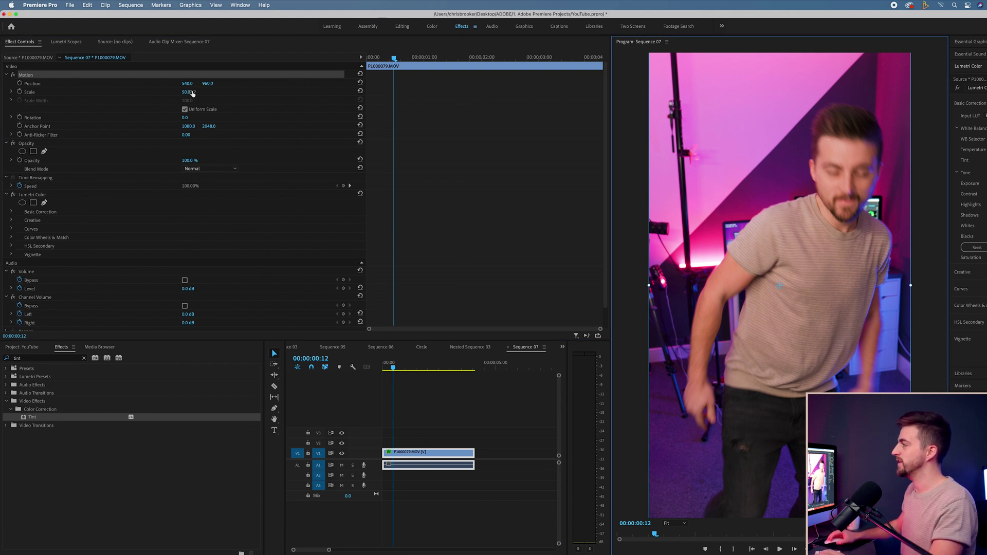
{"action": "left_click_drag", "start_coordinate": [193, 94], "coordinate": [200, 94]}
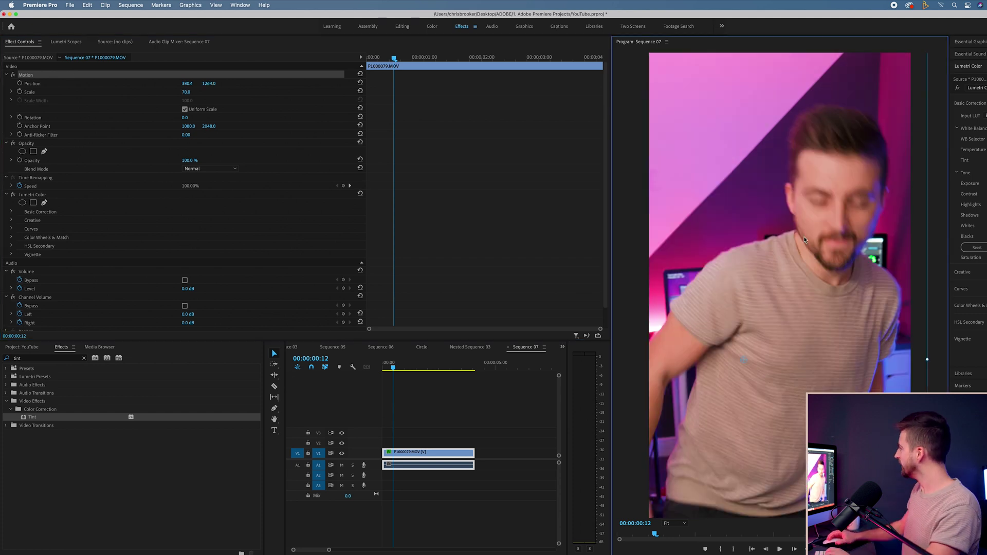
{"action": "left_click_drag", "start_coordinate": [817, 238], "coordinate": [802, 236]}
{"action": "left_click_drag", "start_coordinate": [396, 367], "coordinate": [383, 366]}
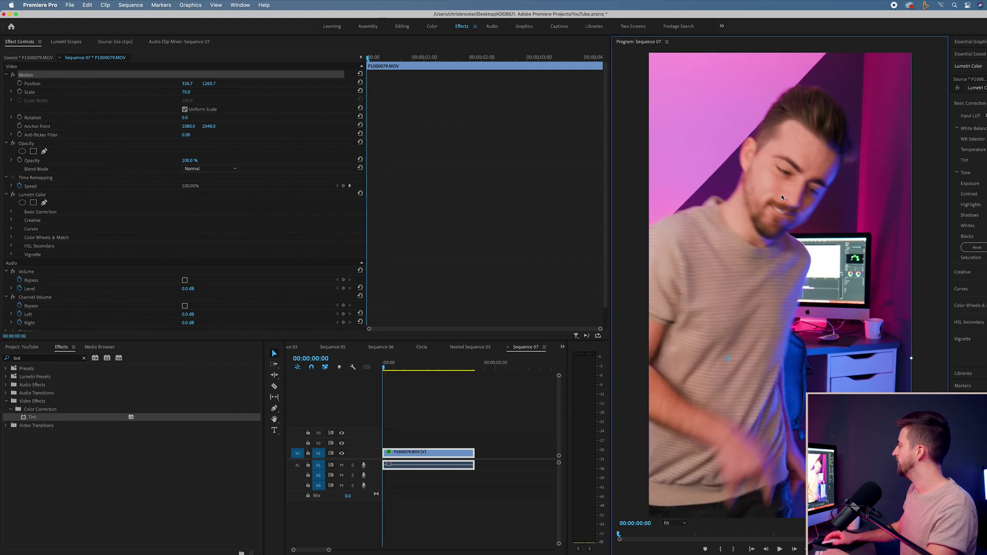
Step: With the Pen tool, draw a vertical white line over the face at the start of the sequence with a stroke width of 13
{"action": "left_click", "coordinate": [327, 421]}
{"action": "left_click", "coordinate": [277, 413]}
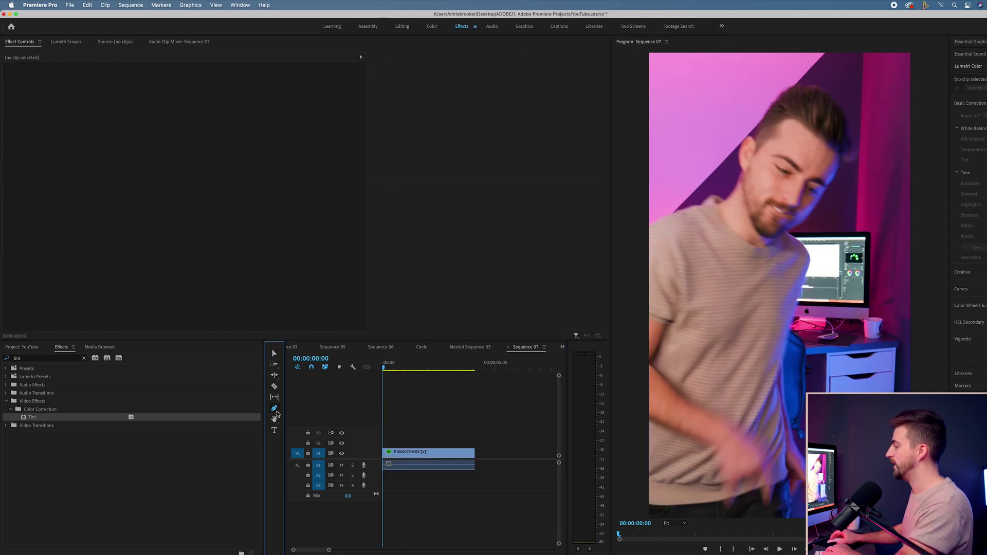
{"action": "left_click", "coordinate": [800, 126]}
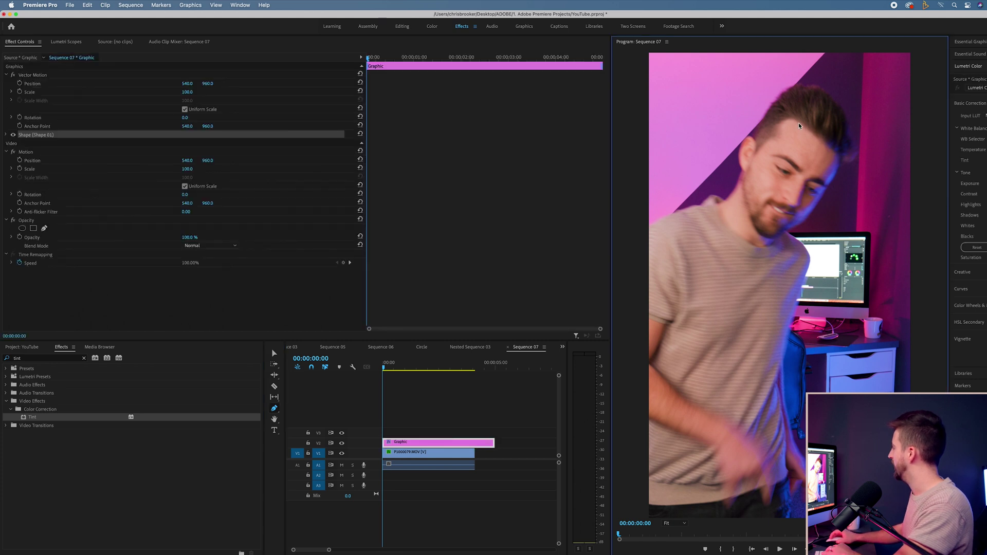
{"action": "left_click", "coordinate": [797, 223]}
{"action": "left_click", "coordinate": [6, 134]}
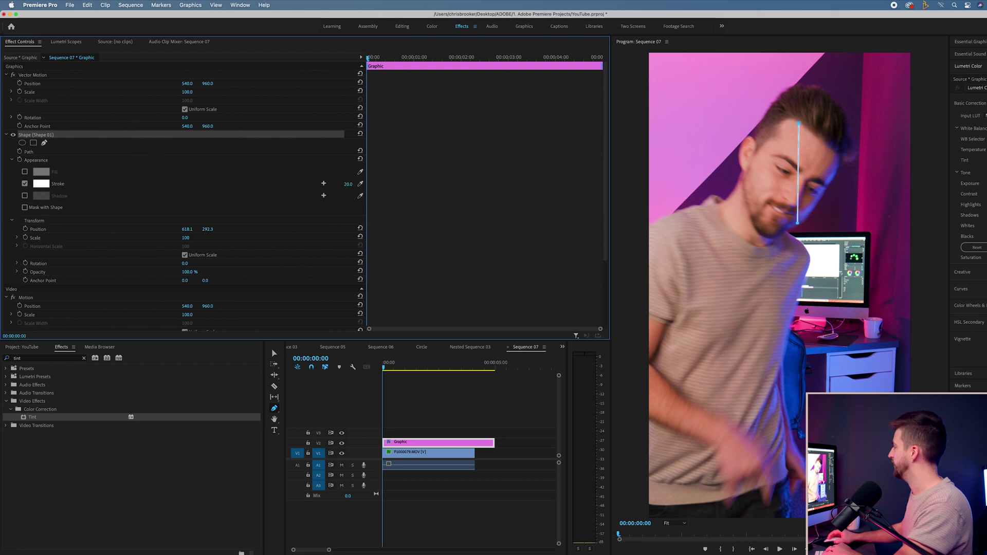
{"action": "left_click_drag", "start_coordinate": [348, 184], "coordinate": [345, 184]}
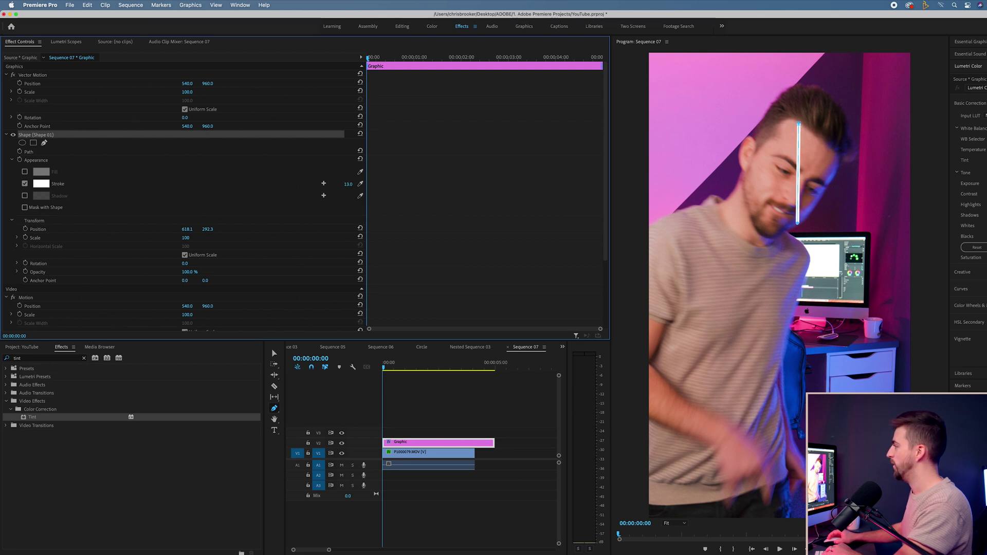
Step: Draw a horizontal line across the face as a separate graphic, crossing the vertical line at eye level
{"action": "left_click", "coordinate": [489, 409]}
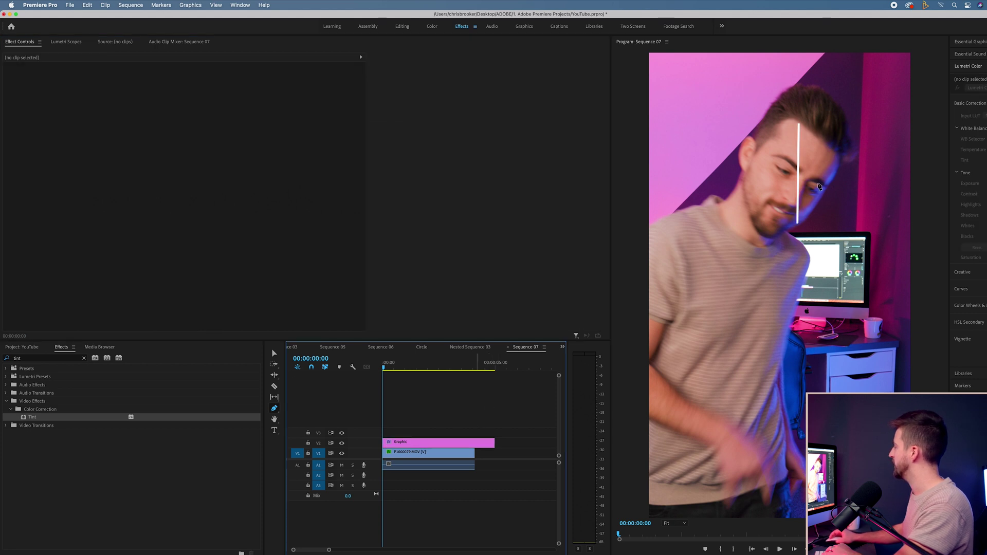
{"action": "left_click", "coordinate": [741, 178]}
{"action": "left_click", "coordinate": [844, 179]}
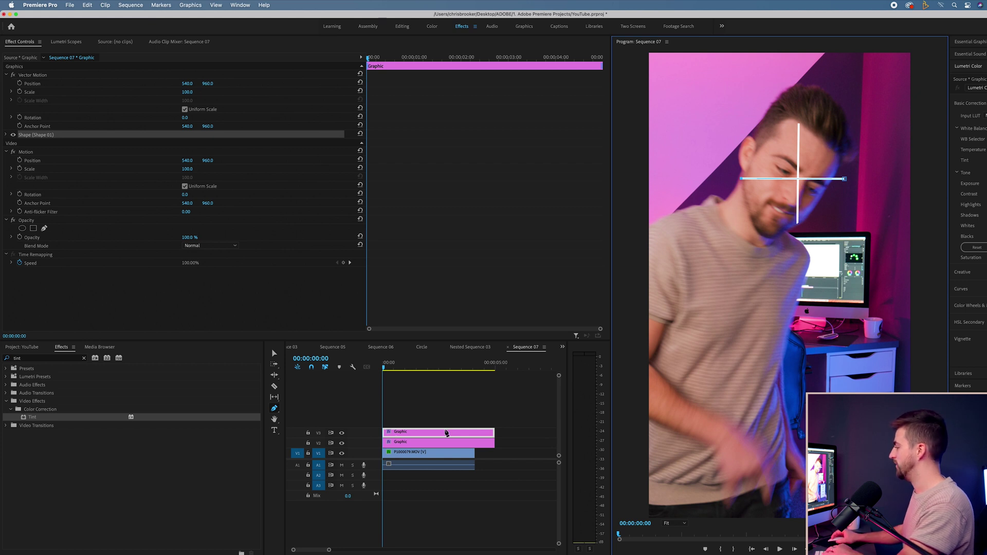
Step: Trim both line graphics to the end of the footage and move them up one track to V3 and V4
{"action": "left_click", "coordinate": [491, 436]}
{"action": "left_click", "coordinate": [487, 443]}
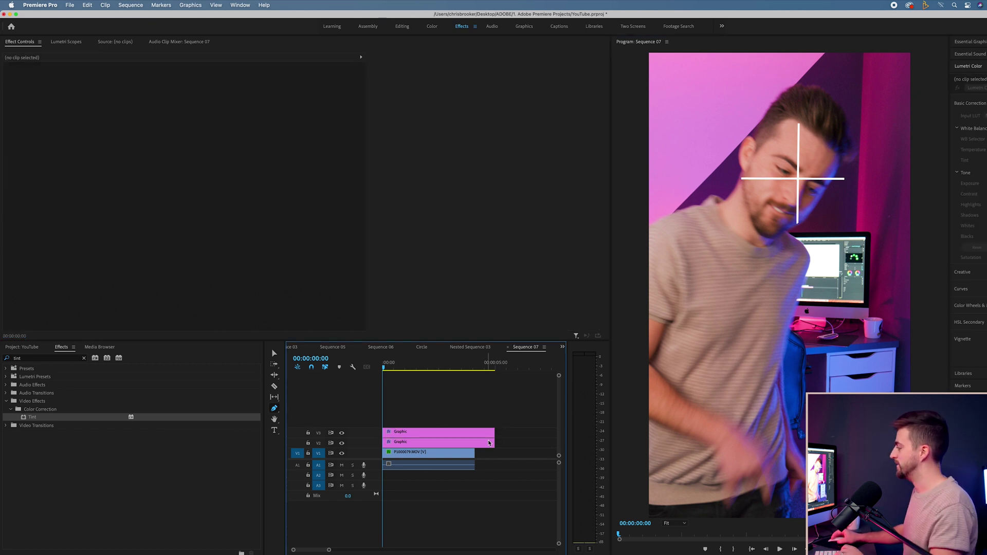
{"action": "key", "text": "v"}
{"action": "left_click_drag", "start_coordinate": [489, 442], "coordinate": [469, 441]}
{"action": "left_click_drag", "start_coordinate": [458, 439], "coordinate": [457, 426]}
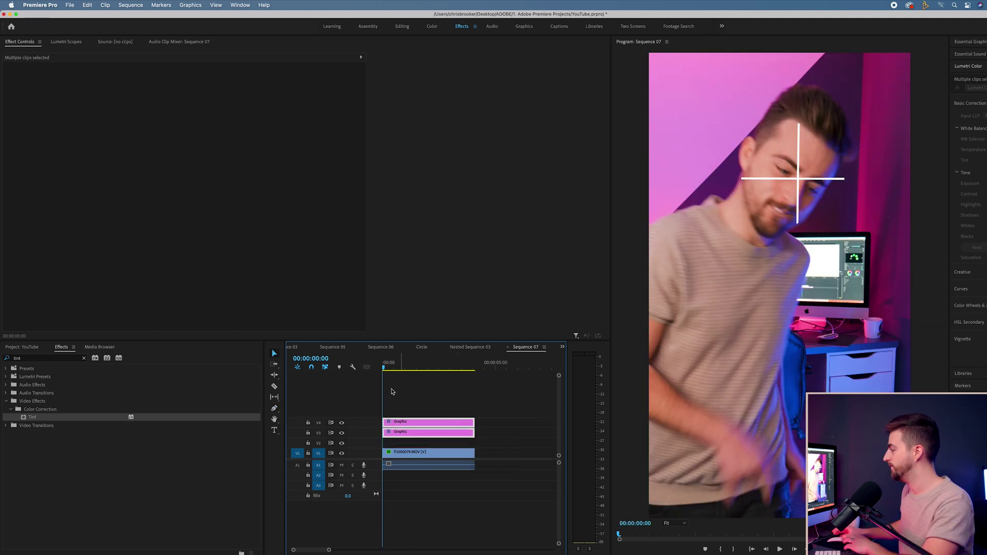
Step: Lock tracks V3 and V4 and turn on Position keyframing for the P1000079.MOV clip at its first frame
{"action": "left_click", "coordinate": [308, 422]}
{"action": "left_click", "coordinate": [308, 433]}
{"action": "left_click", "coordinate": [406, 459]}
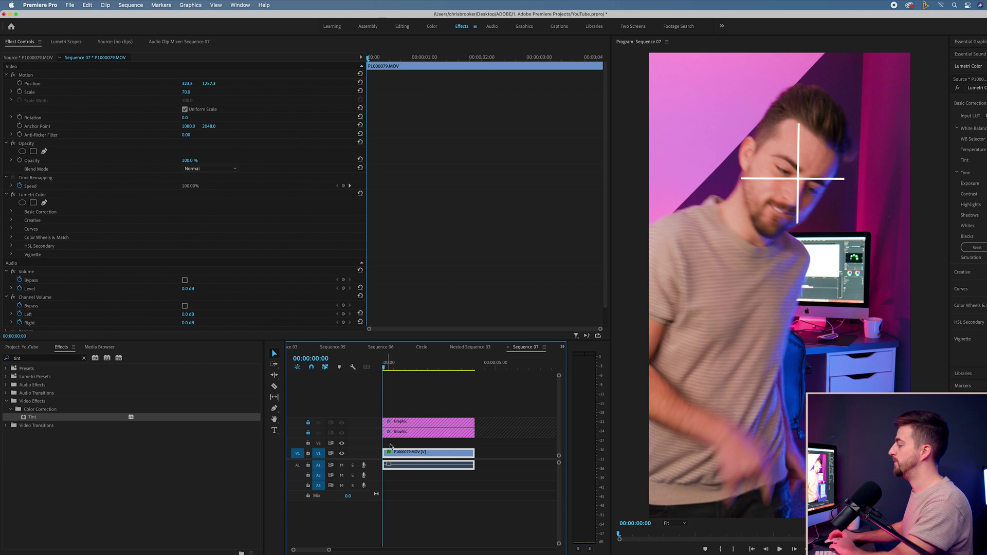
{"action": "left_click", "coordinate": [20, 84]}
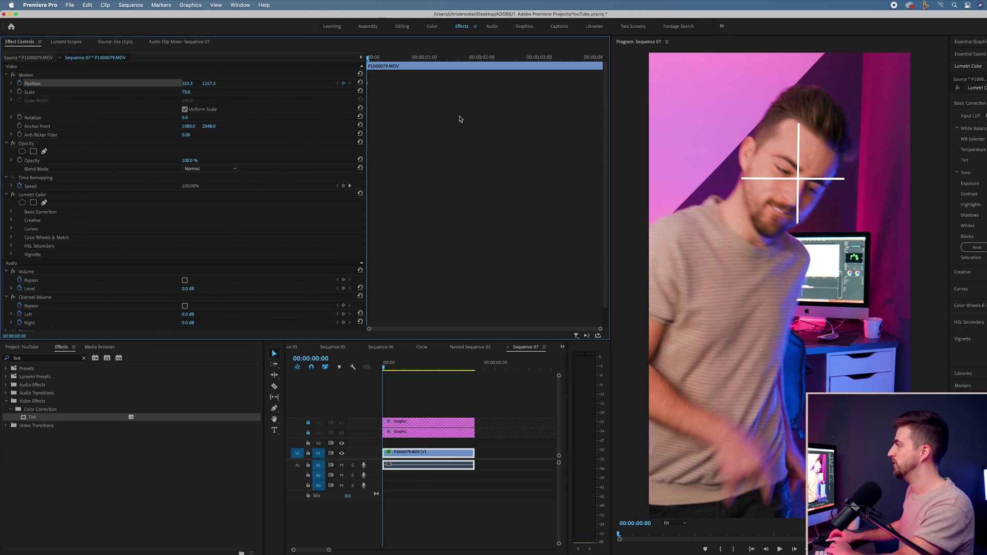
Step: Keyframe the clip's Position every few frames through to its end, keeping the face aligned with the crosshair
{"action": "key", "text": "space"}
{"action": "left_click", "coordinate": [28, 75]}
{"action": "left_click_drag", "start_coordinate": [780, 234], "coordinate": [759, 211]}
{"action": "key", "text": "space"}
{"action": "key", "text": "space"}
{"action": "key", "text": "Right"}
{"action": "key", "text": "Right"}
{"action": "key", "text": "Right"}
{"action": "key", "text": "Right"}
{"action": "key", "text": "Right"}
{"action": "left_click_drag", "start_coordinate": [815, 254], "coordinate": [771, 226]}
{"action": "key", "text": "Right"}
{"action": "key", "text": "Right"}
{"action": "key", "text": "Right"}
{"action": "key", "text": "Right"}
{"action": "key", "text": "Right"}
{"action": "key", "text": "Right"}
{"action": "key", "text": "Right"}
{"action": "key", "text": "Right"}
{"action": "key", "text": "Right"}
{"action": "key", "text": "Right"}
{"action": "key", "text": "Right"}
{"action": "key", "text": "Right"}
{"action": "key", "text": "Right"}
{"action": "key", "text": "Right"}
{"action": "key", "text": "Right"}
{"action": "key", "text": "Right"}
{"action": "key", "text": "Right"}
{"action": "key", "text": "Right"}
{"action": "key", "text": "Right"}
{"action": "key", "text": "Right"}
{"action": "key", "text": "Right"}
{"action": "key", "text": "Right"}
{"action": "key", "text": "Right"}
{"action": "key", "text": "Right"}
{"action": "key", "text": "Right"}
{"action": "key", "text": "Right"}
{"action": "key", "text": "Right"}
{"action": "key", "text": "Right"}
{"action": "key", "text": "Right"}
{"action": "key", "text": "Right"}
{"action": "key", "text": "Right"}
{"action": "key", "text": "Right"}
{"action": "key", "text": "Right"}
{"action": "key", "text": "Right"}
{"action": "key", "text": "Right"}
{"action": "key", "text": "Right"}
{"action": "key", "text": "Right"}
{"action": "key", "text": "Right"}
{"action": "key", "text": "Right"}
{"action": "key", "text": "Right"}
{"action": "key", "text": "Right"}
{"action": "key", "text": "Right"}
{"action": "key", "text": "Right"}
{"action": "key", "text": "Right"}
{"action": "key", "text": "Right"}
{"action": "key", "text": "Right"}
{"action": "key", "text": "Right"}
{"action": "key", "text": "Right"}
{"action": "key", "text": "Right"}
{"action": "key", "text": "Right"}
{"action": "key", "text": "Right"}
{"action": "left_click", "coordinate": [602, 56]}
Step: Play back the tracking and add in-between Position keyframes at 00:00:00:10 and 00:00:00:16 to realign the face with the crosshair
{"action": "key", "text": "space"}
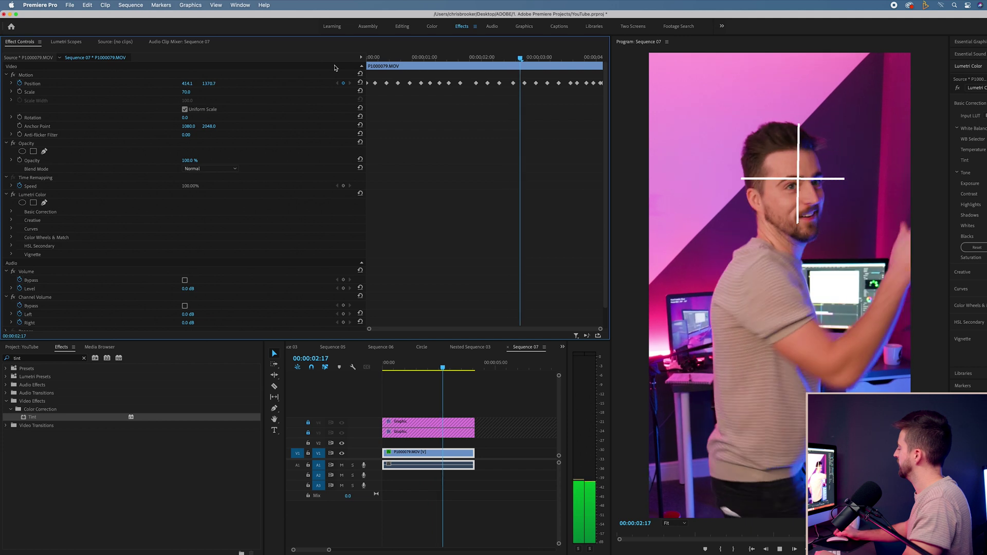
{"action": "key", "text": "space"}
{"action": "left_click_drag", "start_coordinate": [564, 59], "coordinate": [403, 61]}
{"action": "key", "text": "="}
{"action": "key", "text": "Right"}
{"action": "key", "text": "Right"}
{"action": "key", "text": "Right"}
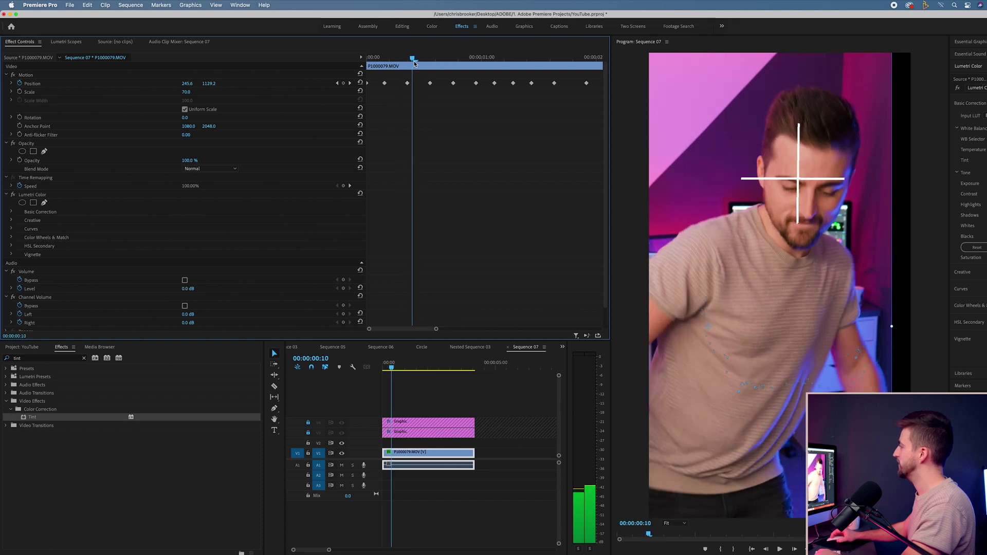
{"action": "left_click", "coordinate": [821, 221]}
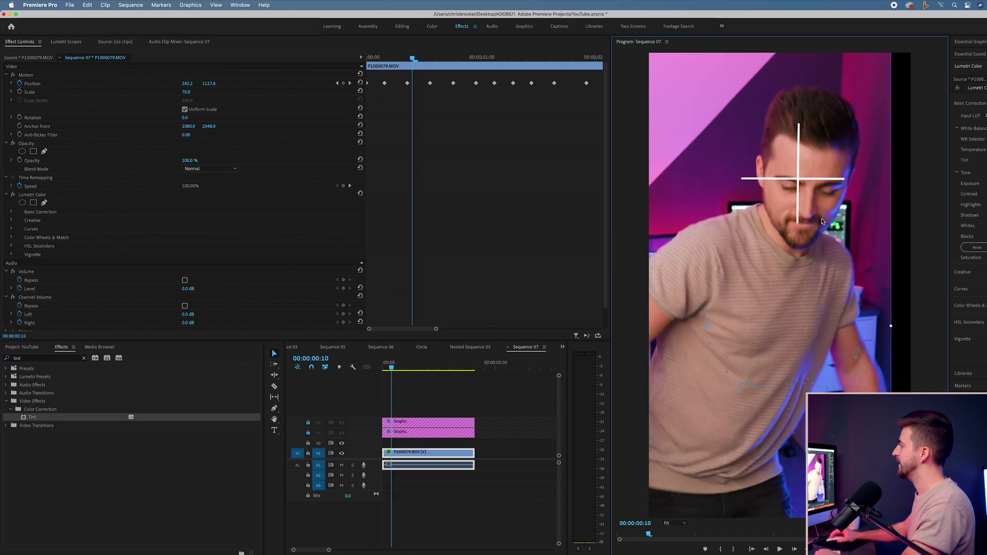
{"action": "left_click_drag", "start_coordinate": [821, 221], "coordinate": [810, 215]}
{"action": "left_click_drag", "start_coordinate": [414, 59], "coordinate": [441, 66]}
{"action": "left_click_drag", "start_coordinate": [840, 245], "coordinate": [840, 246]}
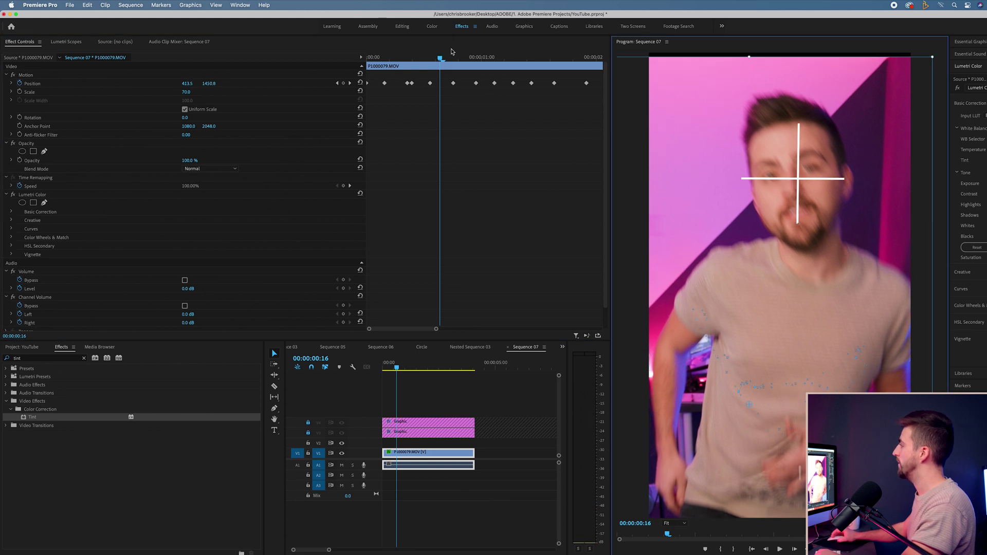
Step: Add more in-between Position keyframes through the rest of the clip wherever the face drifts off the crosshair
{"action": "left_click_drag", "start_coordinate": [442, 59], "coordinate": [465, 58]}
{"action": "left_click_drag", "start_coordinate": [777, 165], "coordinate": [812, 196]}
{"action": "key", "text": "Right"}
{"action": "key", "text": "Right"}
{"action": "key", "text": "Right"}
{"action": "key", "text": "Right"}
{"action": "left_click_drag", "start_coordinate": [893, 269], "coordinate": [888, 262]}
{"action": "key", "text": "Right"}
{"action": "key", "text": "Right"}
{"action": "key", "text": "Right"}
{"action": "key", "text": "Right"}
{"action": "key", "text": "Right"}
{"action": "key", "text": "Right"}
{"action": "key", "text": "Right"}
{"action": "key", "text": "Right"}
{"action": "key", "text": "Right"}
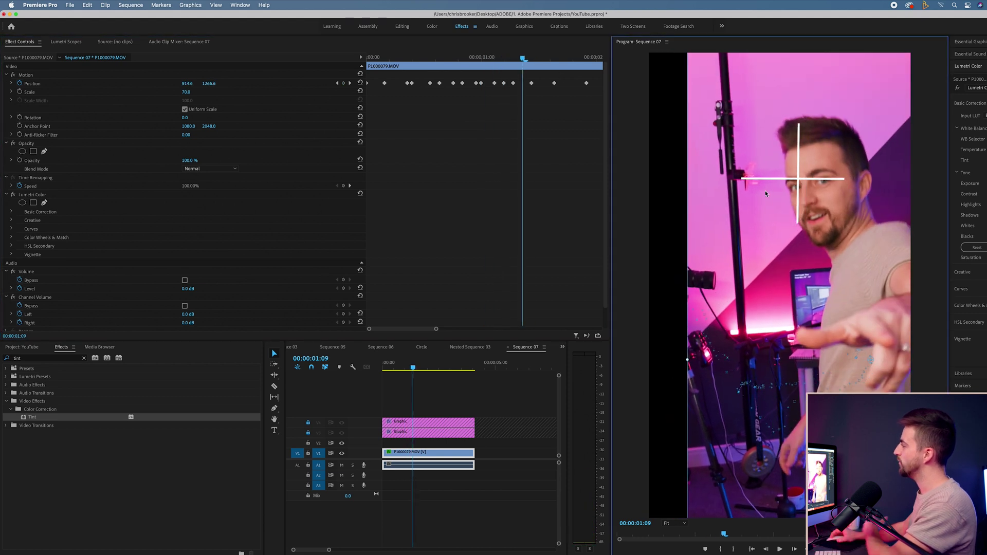
{"action": "left_click", "coordinate": [540, 58]}
{"action": "left_click_drag", "start_coordinate": [760, 190], "coordinate": [791, 174]}
{"action": "left_click", "coordinate": [568, 57]}
{"action": "key", "text": "minus"}
{"action": "key", "text": "Right"}
{"action": "key", "text": "Right"}
{"action": "key", "text": "Right"}
{"action": "key", "text": "Right"}
{"action": "key", "text": "Right"}
{"action": "key", "text": "Right"}
{"action": "key", "text": "Right"}
{"action": "key", "text": "Right"}
{"action": "key", "text": "Right"}
{"action": "key", "text": "Right"}
{"action": "key", "text": "Right"}
{"action": "key", "text": "Right"}
{"action": "key", "text": "Right"}
Step: Play back the face-tracked clip, hiding and locking the two crosshair graphic tracks V3 and V4
{"action": "left_click", "coordinate": [516, 58]}
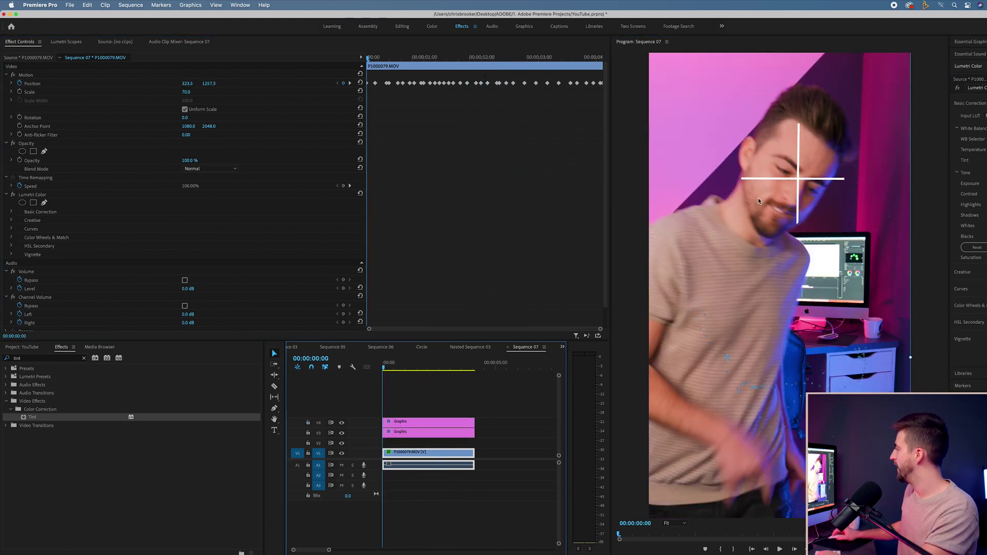
{"action": "key", "text": "space"}
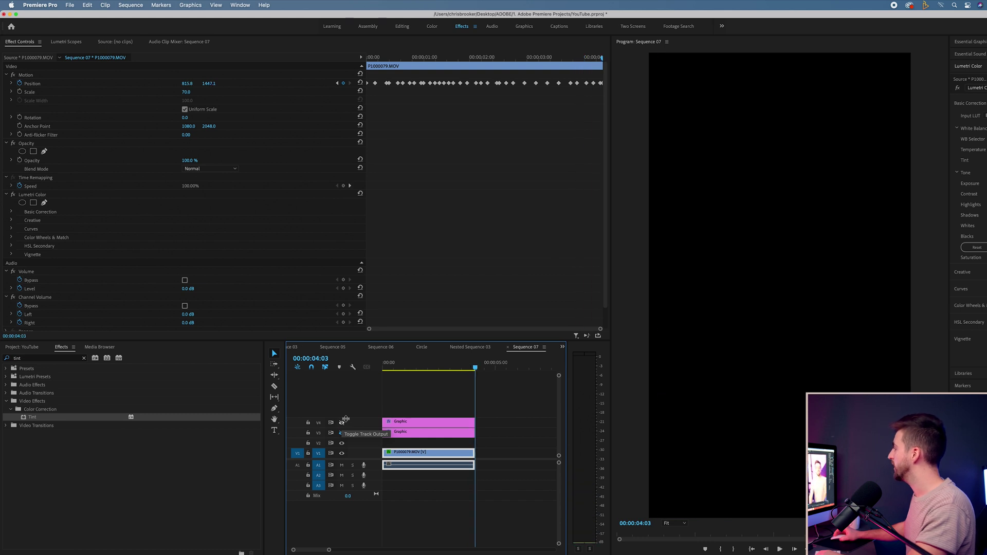
{"action": "left_click", "coordinate": [423, 365]}
{"action": "mouse_move", "coordinate": [416, 360]}
{"action": "left_mouse_down"}
{"action": "mouse_move", "coordinate": [392, 367]}
{"action": "mouse_move", "coordinate": [402, 369]}
{"action": "left_mouse_up"}
{"action": "key", "text": "space"}
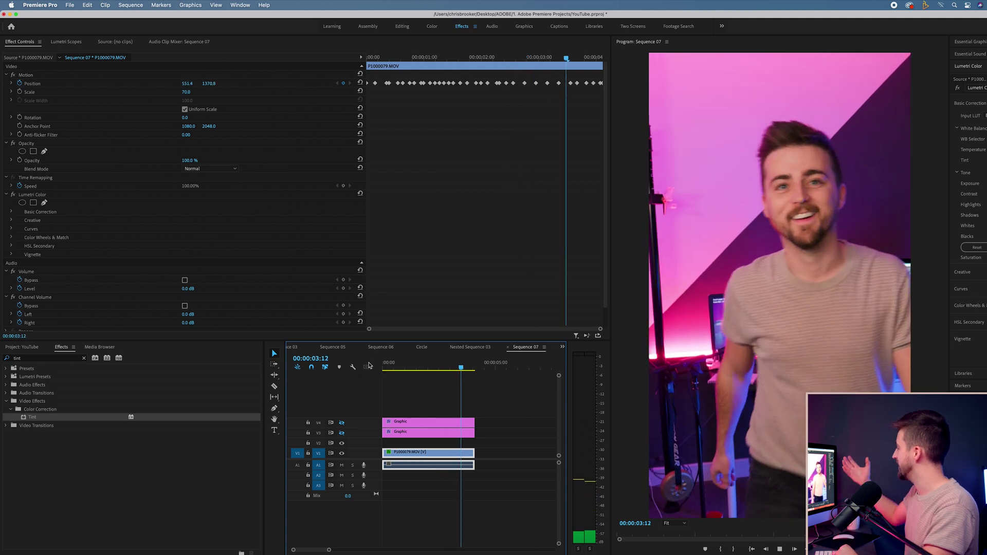
{"action": "key", "text": "space"}
{"action": "left_click", "coordinate": [416, 367]}
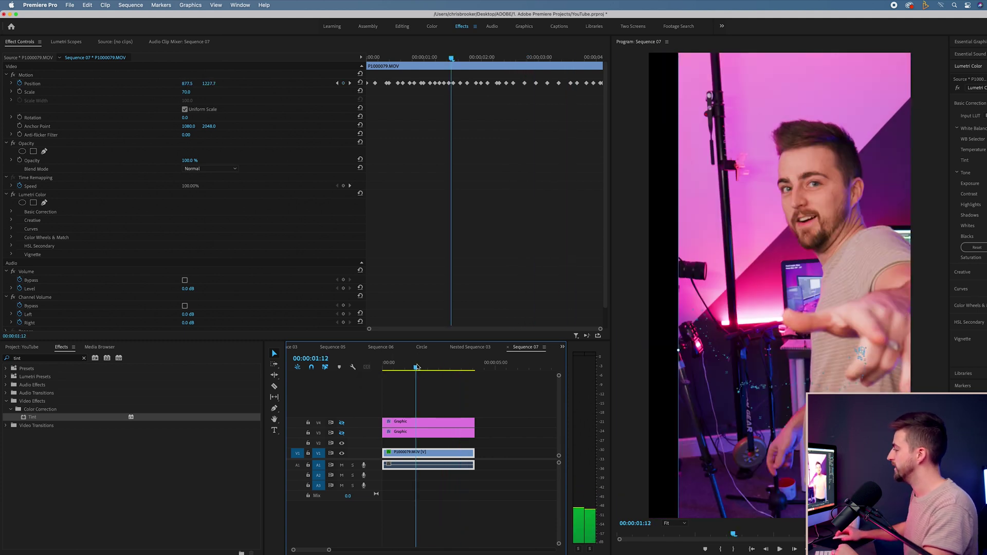
{"action": "left_click_drag", "start_coordinate": [308, 432], "coordinate": [309, 422]}
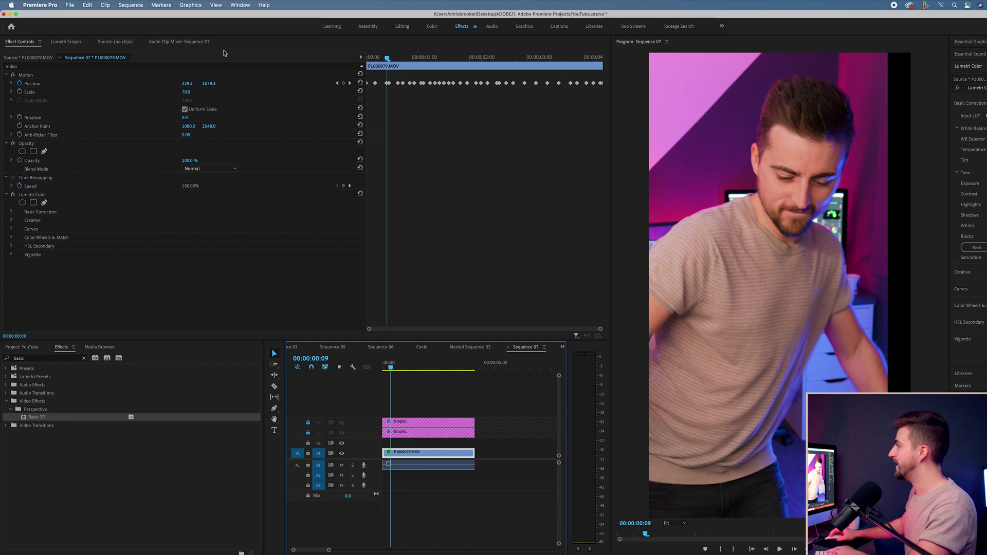
Step: Scrub the clip for black edges around the frame and increase its Scale to 84 to reduce them
{"action": "left_click_drag", "start_coordinate": [394, 56], "coordinate": [443, 59]}
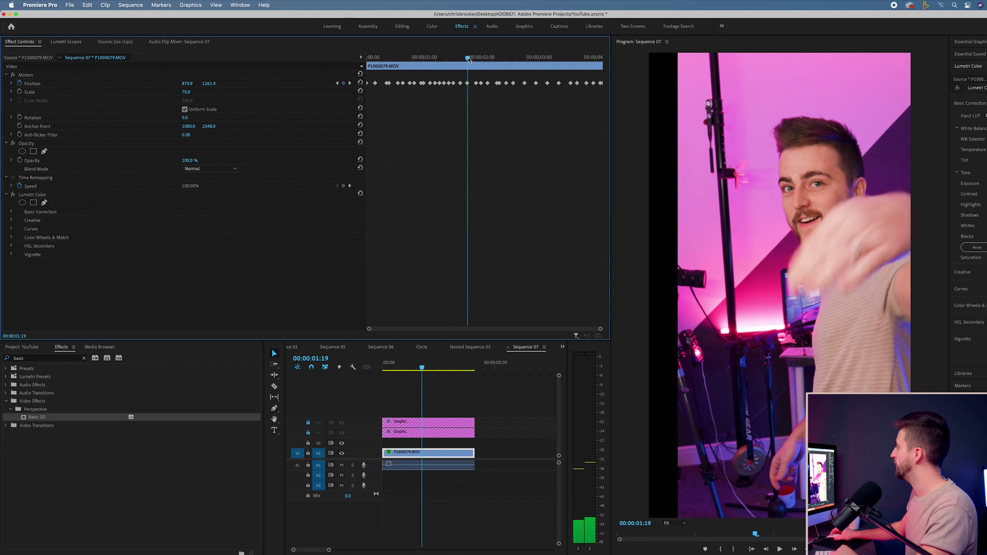
{"action": "left_click_drag", "start_coordinate": [470, 60], "coordinate": [410, 61]}
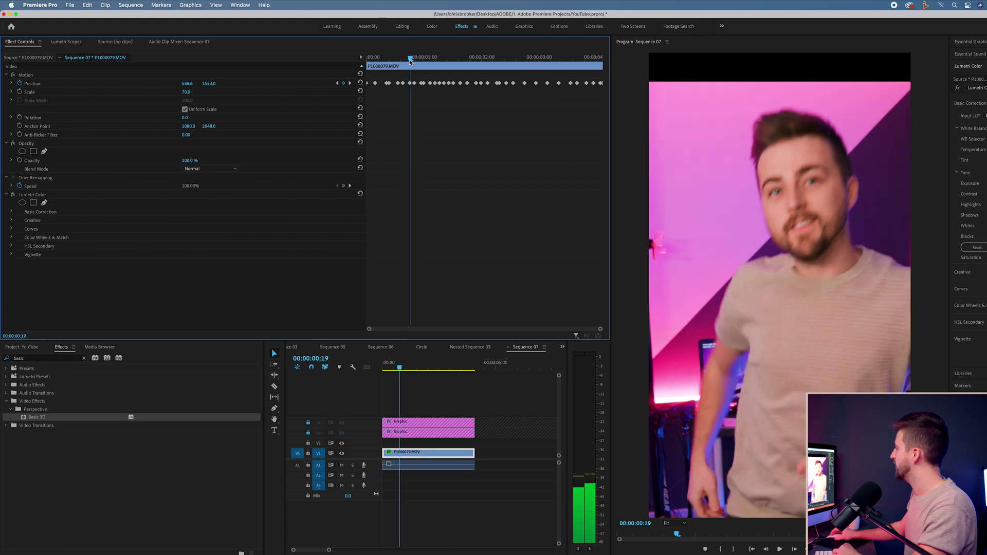
{"action": "left_click_drag", "start_coordinate": [186, 92], "coordinate": [194, 92]}
{"action": "left_click_drag", "start_coordinate": [395, 58], "coordinate": [445, 65]}
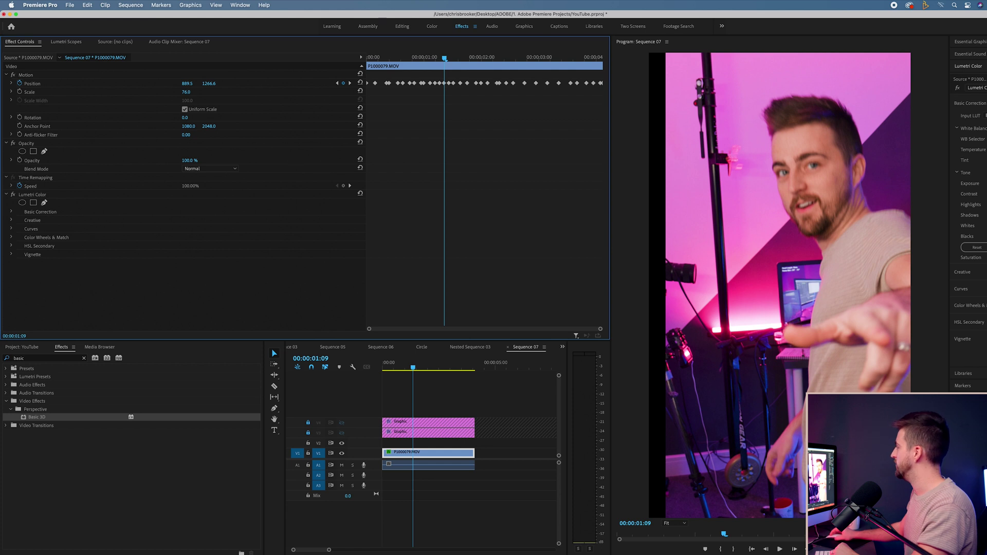
{"action": "left_click_drag", "start_coordinate": [186, 92], "coordinate": [190, 92]}
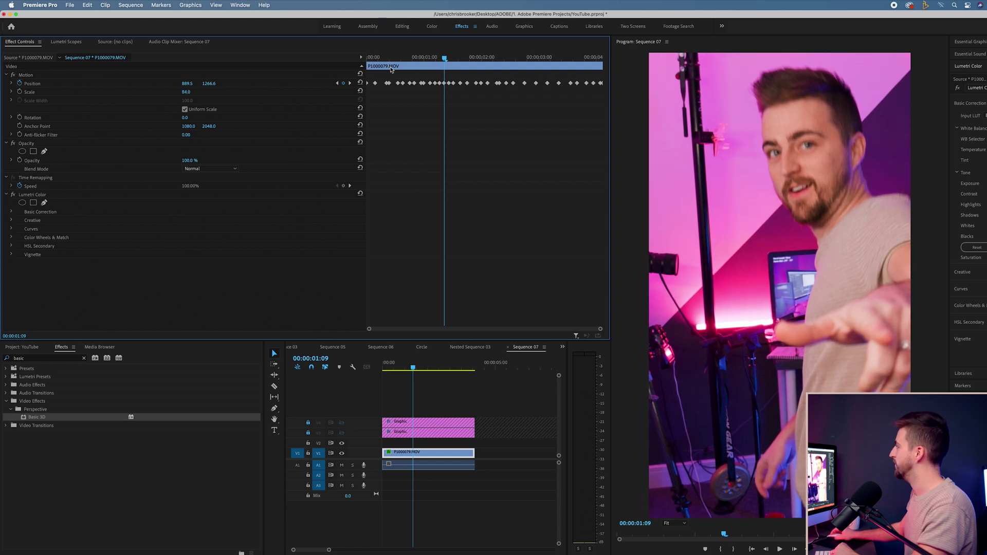
Step: Set the clip's vertical Anchor Point value to 1866 to cover the black edges, and play back the clip to check
{"action": "left_click_drag", "start_coordinate": [415, 60], "coordinate": [380, 60]}
{"action": "left_click_drag", "start_coordinate": [209, 129], "coordinate": [106, 129]}
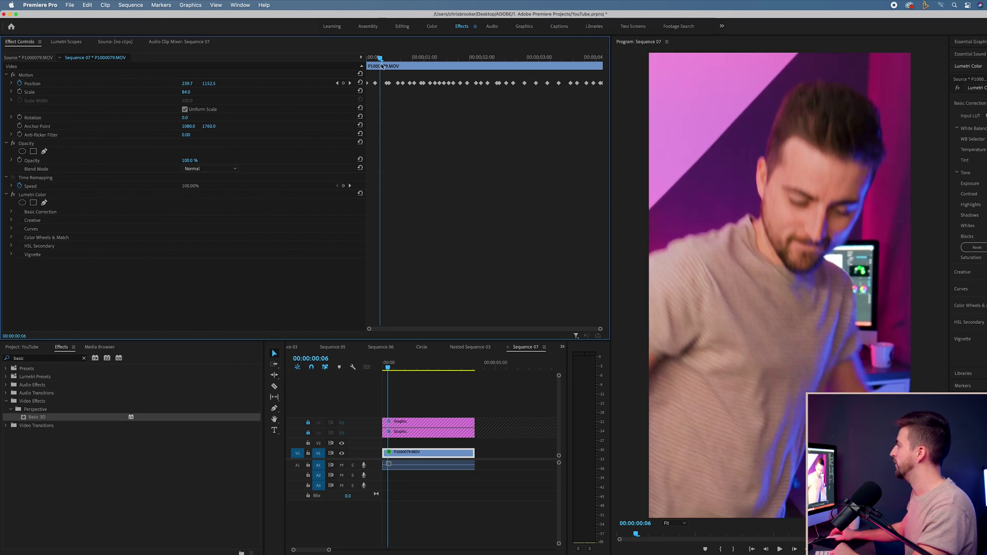
{"action": "key", "text": "space"}
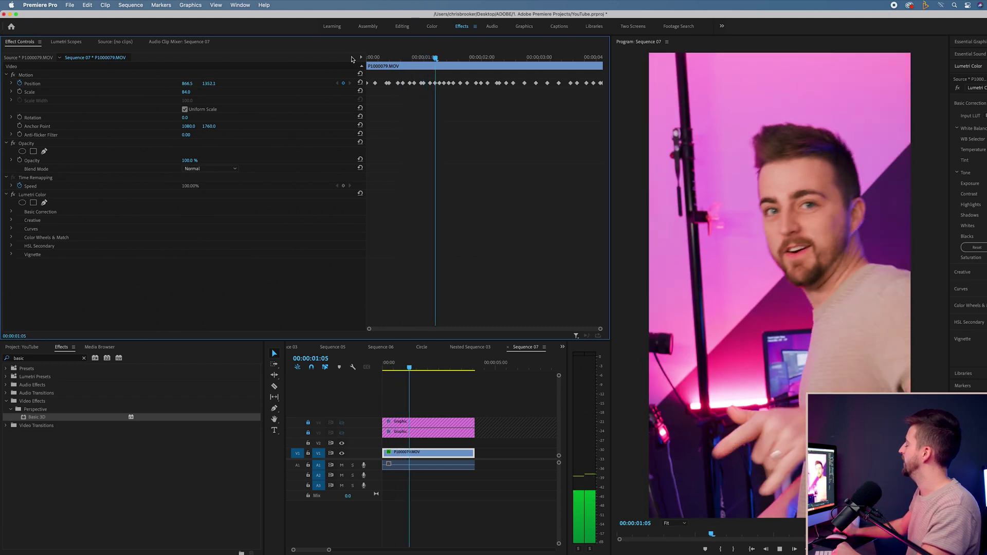
{"action": "left_click", "coordinate": [405, 58]}
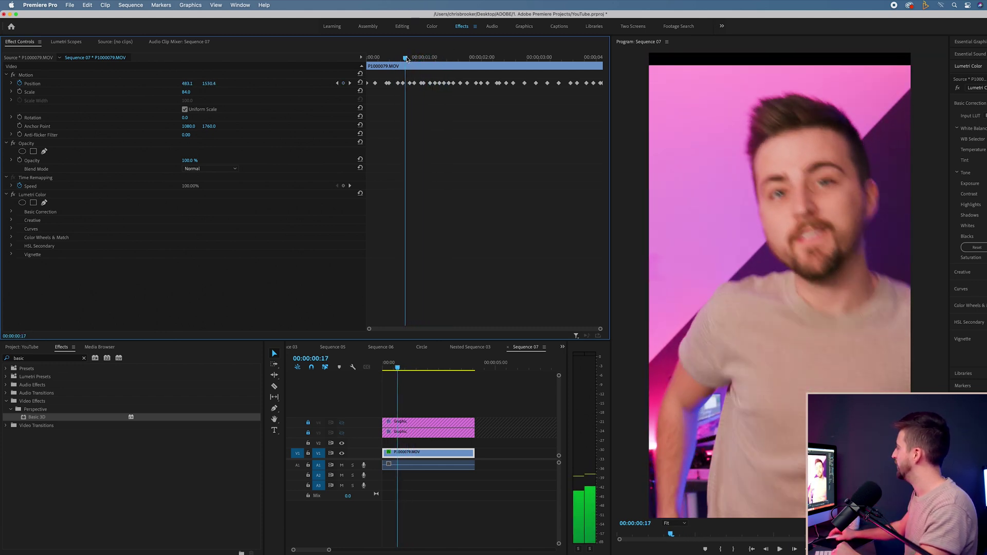
{"action": "left_click_drag", "start_coordinate": [200, 129], "coordinate": [227, 128]}
{"action": "key", "text": "space"}
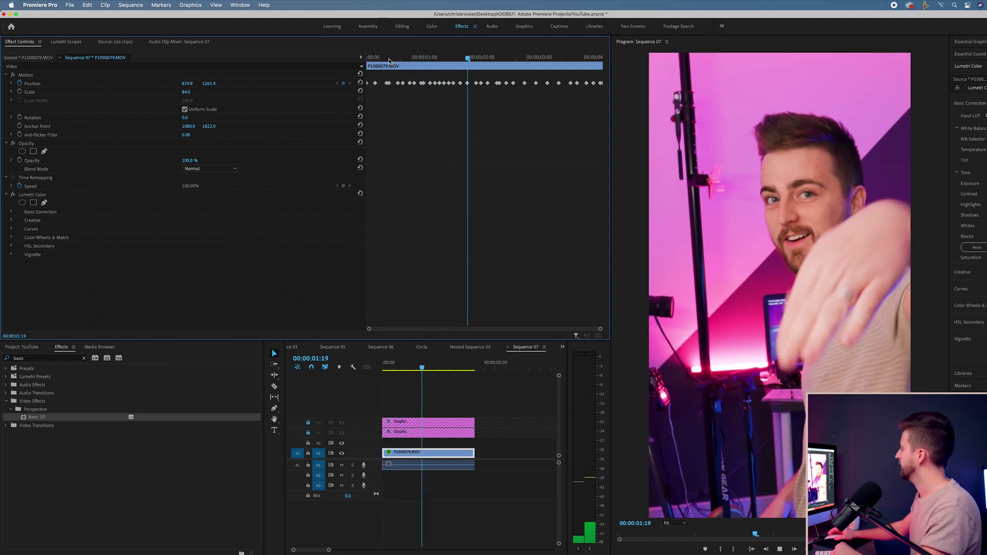
{"action": "left_click", "coordinate": [452, 59]}
{"action": "left_click_drag", "start_coordinate": [450, 58], "coordinate": [408, 59]}
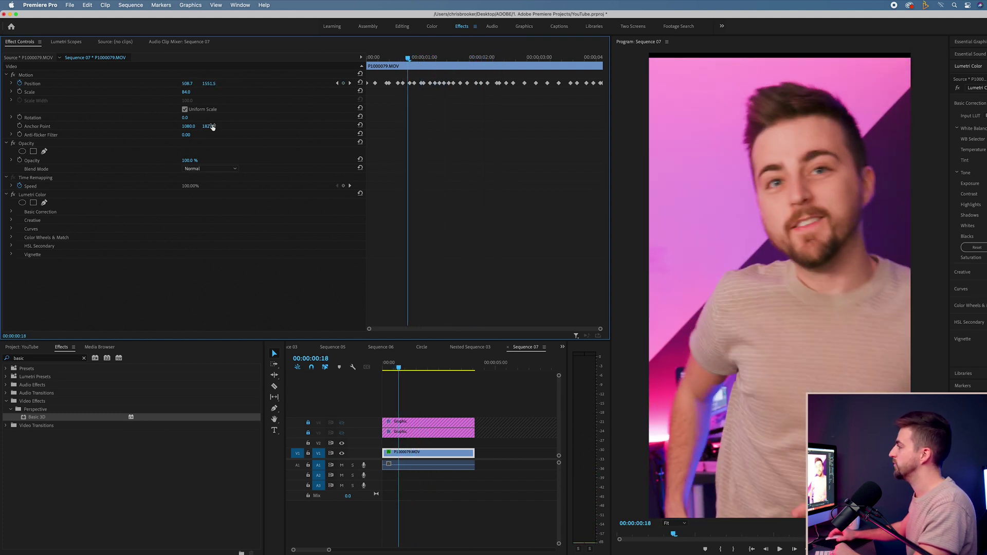
{"action": "left_click_drag", "start_coordinate": [213, 127], "coordinate": [231, 127]}
{"action": "key", "text": "space"}
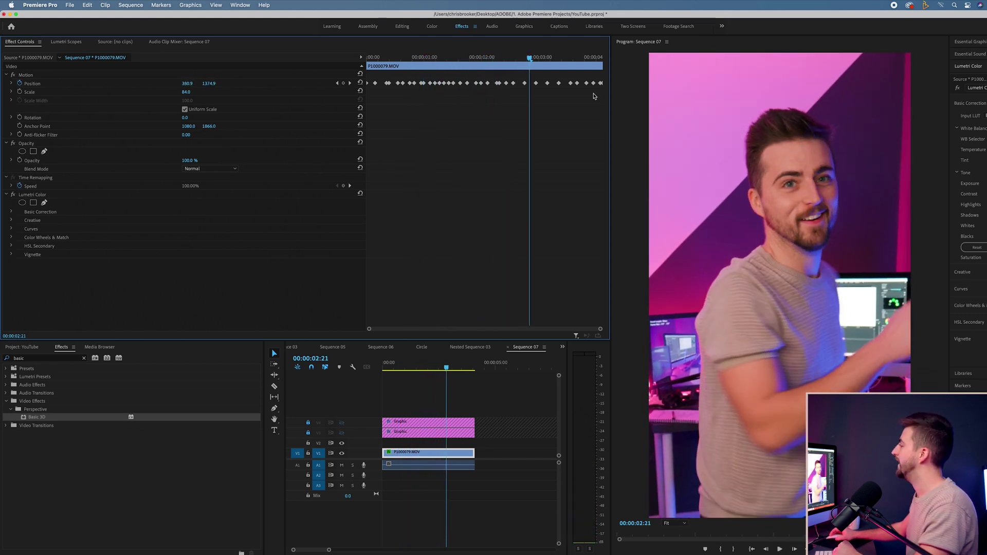
Step: Keyframe the clip's Scale to ease from 84 near the two-second mark down to 69 at 00:00:03:02
{"action": "left_click_drag", "start_coordinate": [494, 58], "coordinate": [540, 60]}
{"action": "left_click", "coordinate": [20, 92]}
{"action": "left_click_drag", "start_coordinate": [185, 95], "coordinate": [177, 95]}
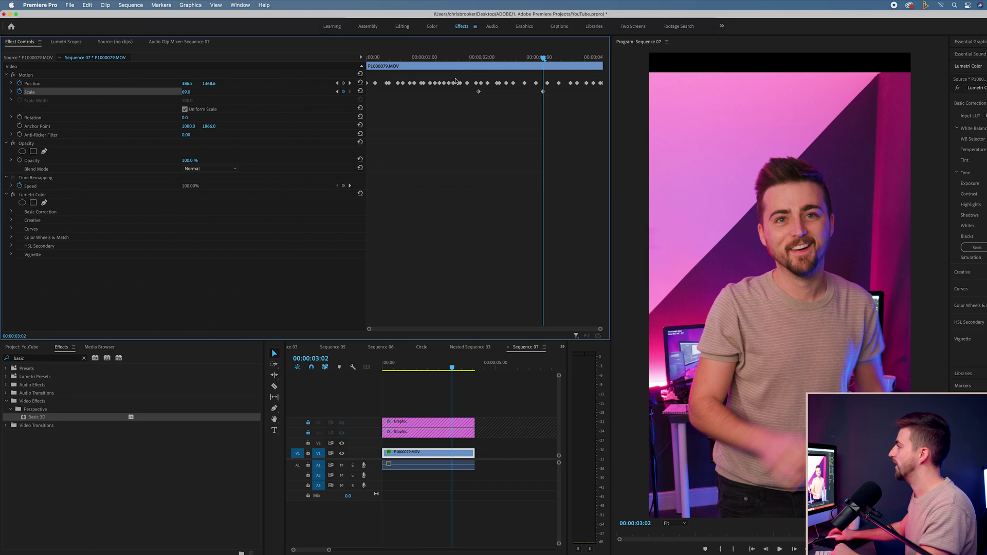
Step: Keyframe the vertical Anchor Point from 1866 to 2184 alongside the two Scale keyframes, and play back the clip from the start
{"action": "left_click_drag", "start_coordinate": [489, 58], "coordinate": [544, 60]}
{"action": "left_click", "coordinate": [20, 126]}
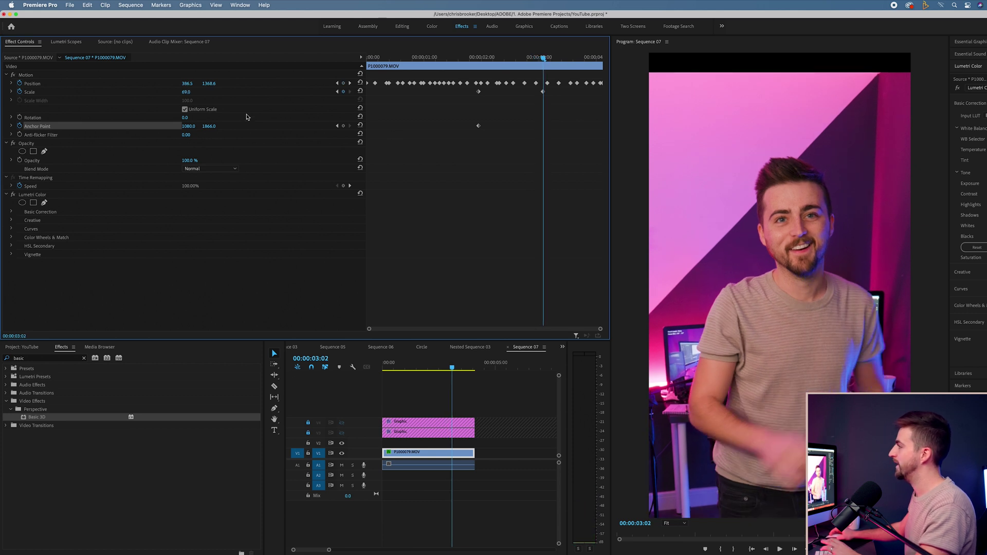
{"action": "left_click_drag", "start_coordinate": [213, 129], "coordinate": [261, 144]}
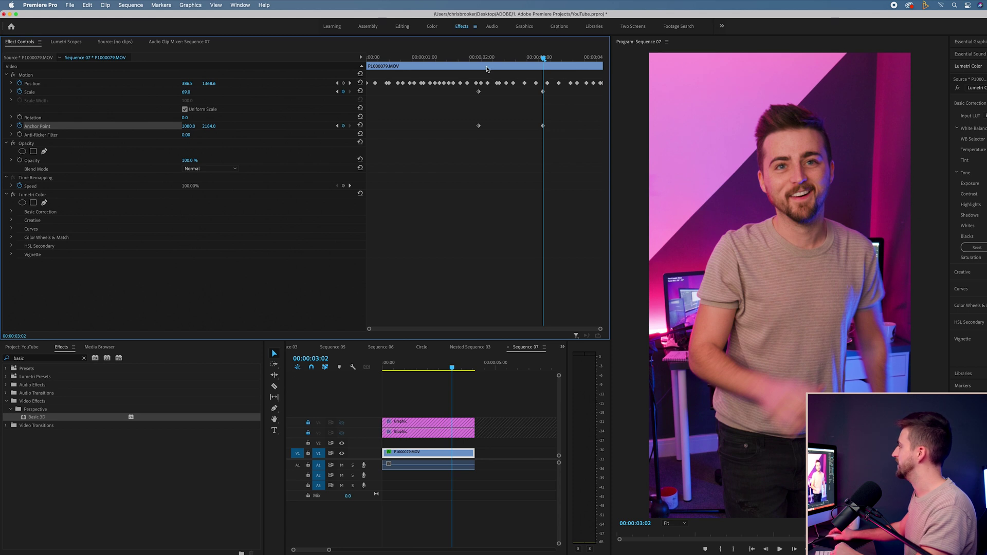
{"action": "left_click", "coordinate": [376, 60]}
{"action": "key", "text": "space"}
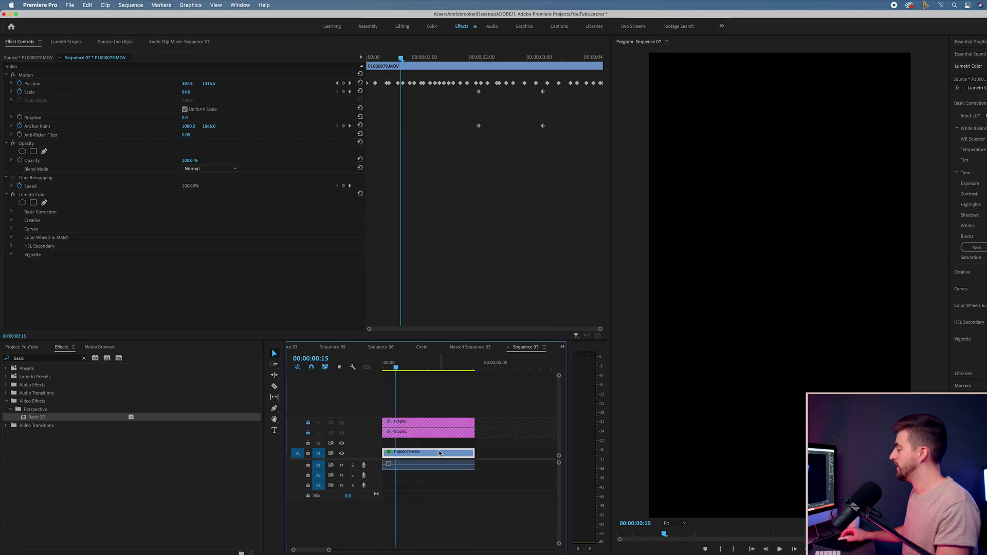
Step: Duplicate the clip onto track V2 and replace the copy with an After Effects composition, dismissing the LUT file dialog
{"action": "mouse_move", "coordinate": [439, 453]}
{"action": "left_mouse_down"}
{"action": "mouse_move", "coordinate": [430, 455]}
{"action": "mouse_move", "coordinate": [432, 447]}
{"action": "left_mouse_up"}
{"action": "right_click", "coordinate": [422, 446]}
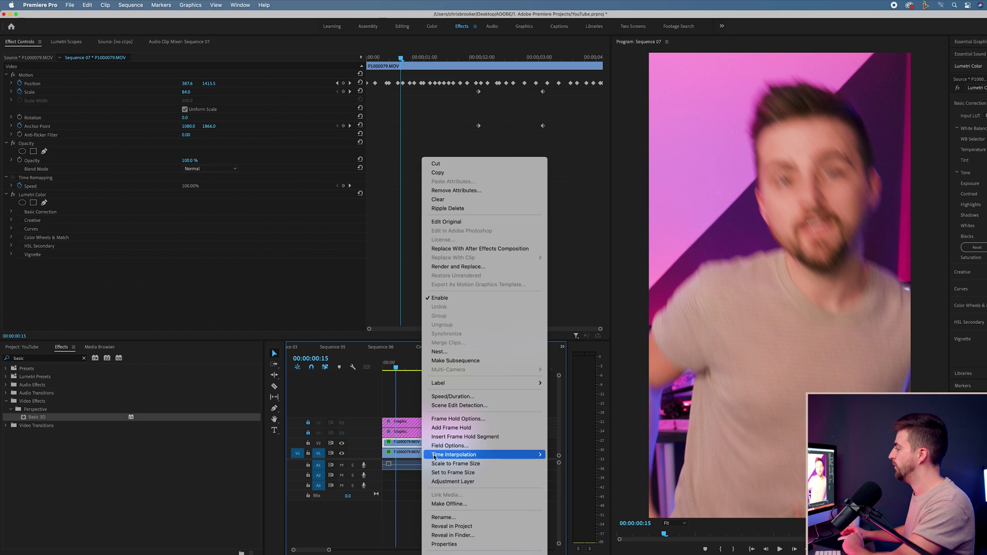
{"action": "left_click", "coordinate": [472, 249]}
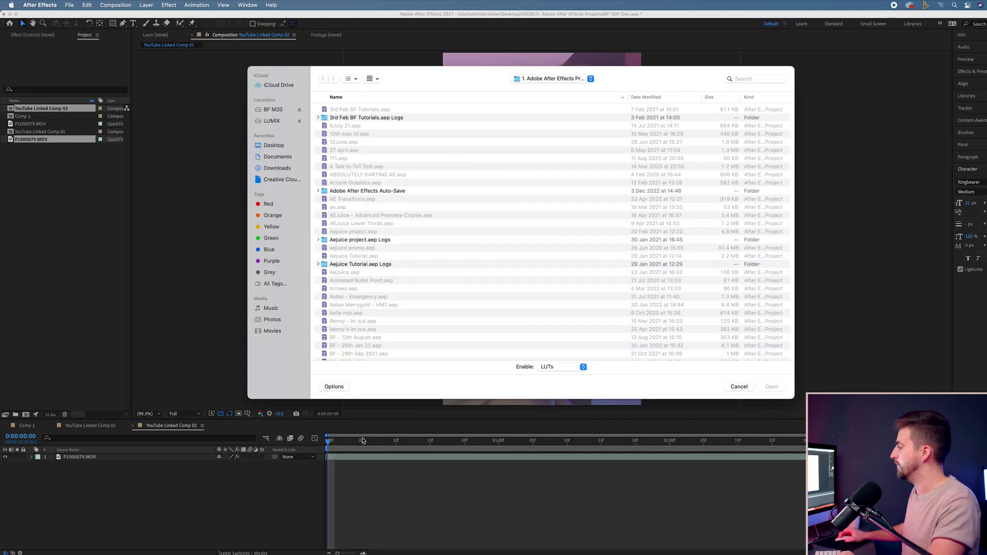
{"action": "left_click", "coordinate": [738, 386]}
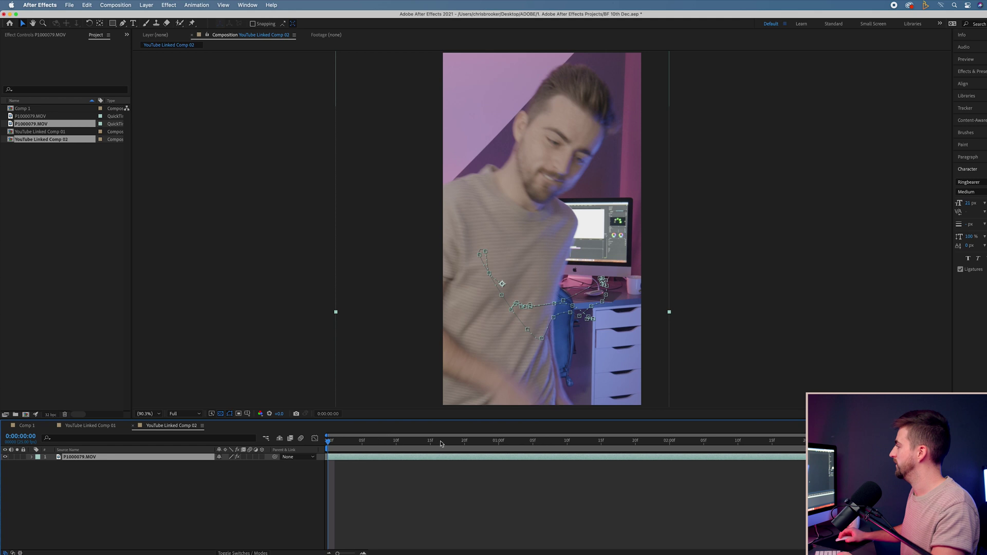
Step: Play back the linked composition from its first frame to check the imported tracking
{"action": "left_click_drag", "start_coordinate": [347, 442], "coordinate": [141, 443]}
{"action": "key", "text": "space"}
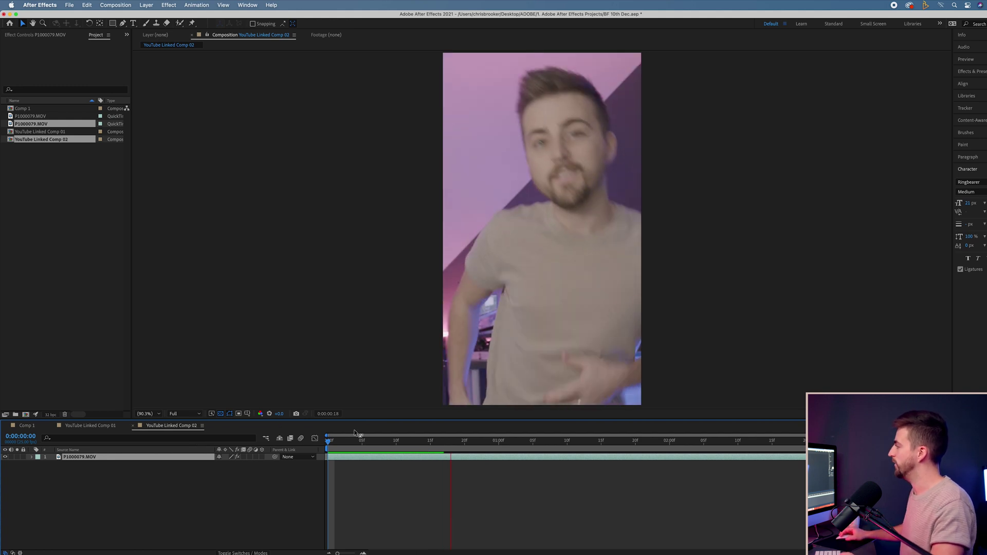
{"action": "key", "text": "space"}
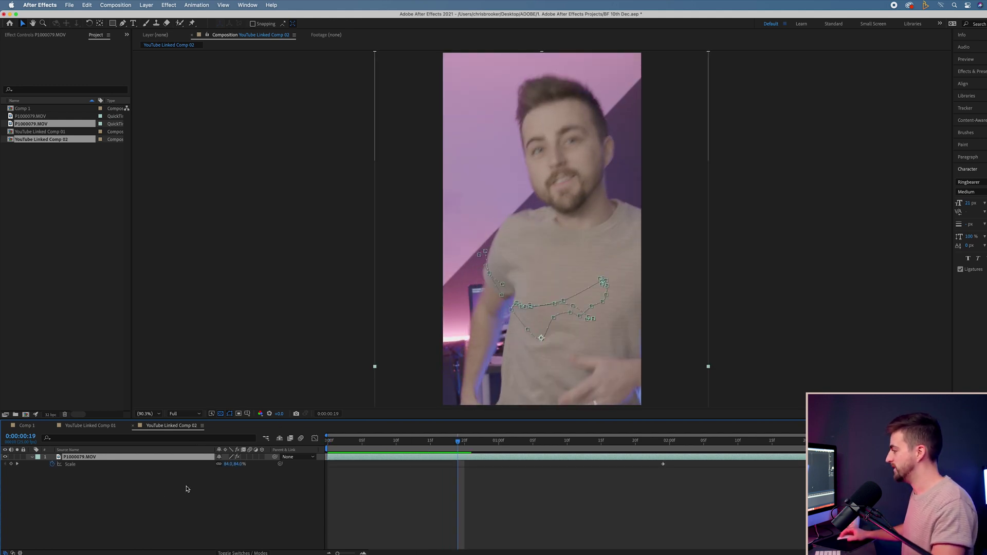
Step: Remove the layer's Scale keyframes and set its Scale to 70%
{"action": "left_click", "coordinate": [51, 464]}
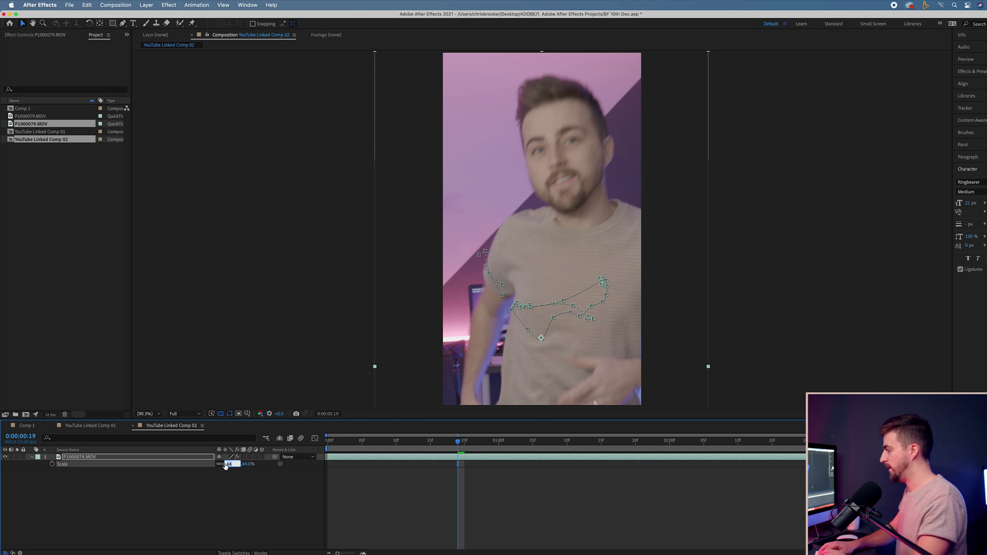
{"action": "type", "text": "70"}
{"action": "key", "text": "Return"}
Step: Remove the layer's Anchor Point keyframes and set the vertical Anchor Point value to 2232
{"action": "key", "text": "a"}
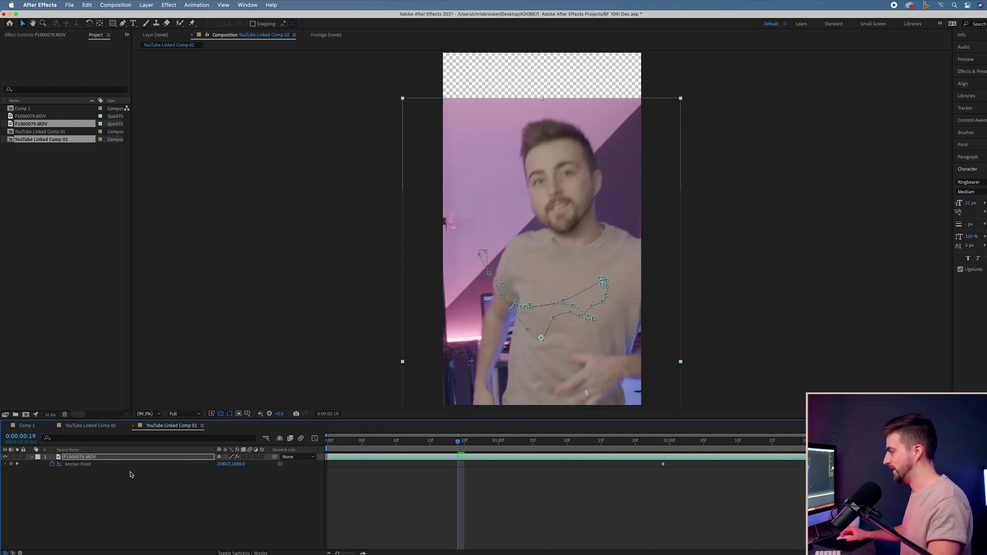
{"action": "left_click", "coordinate": [52, 464]}
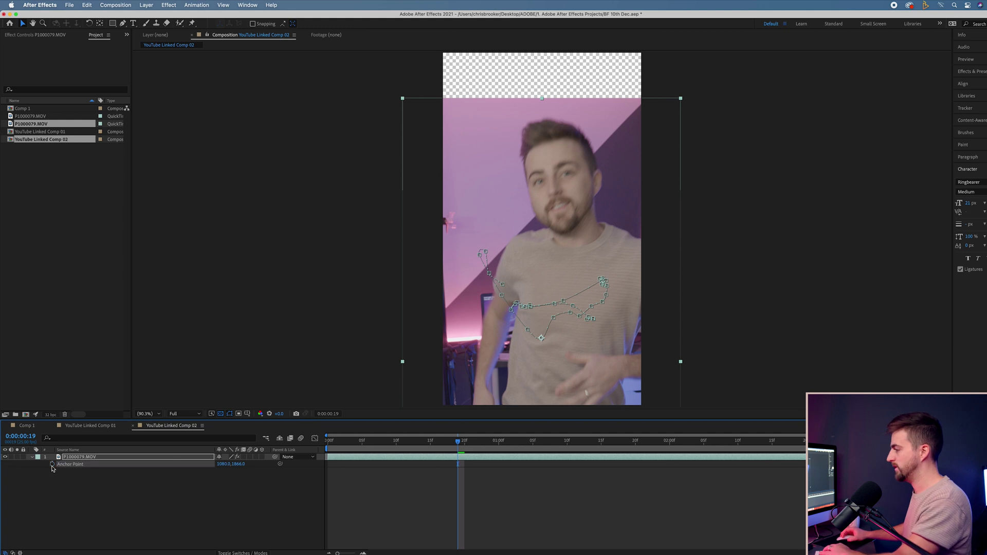
{"action": "left_click_drag", "start_coordinate": [271, 467], "coordinate": [389, 464]}
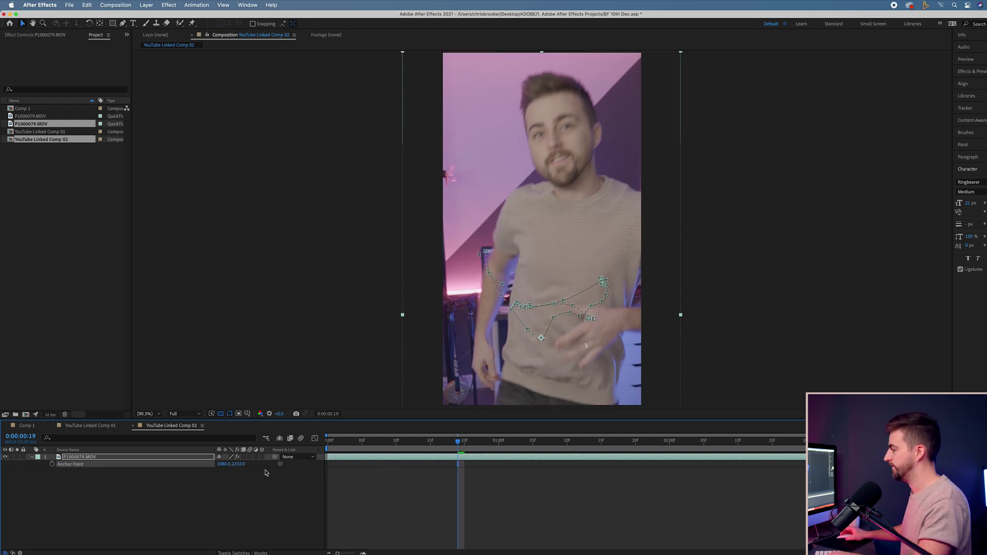
Step: Reduce the layer's Scale to 60%, and raise it again slightly
{"action": "type", "text": "s"}
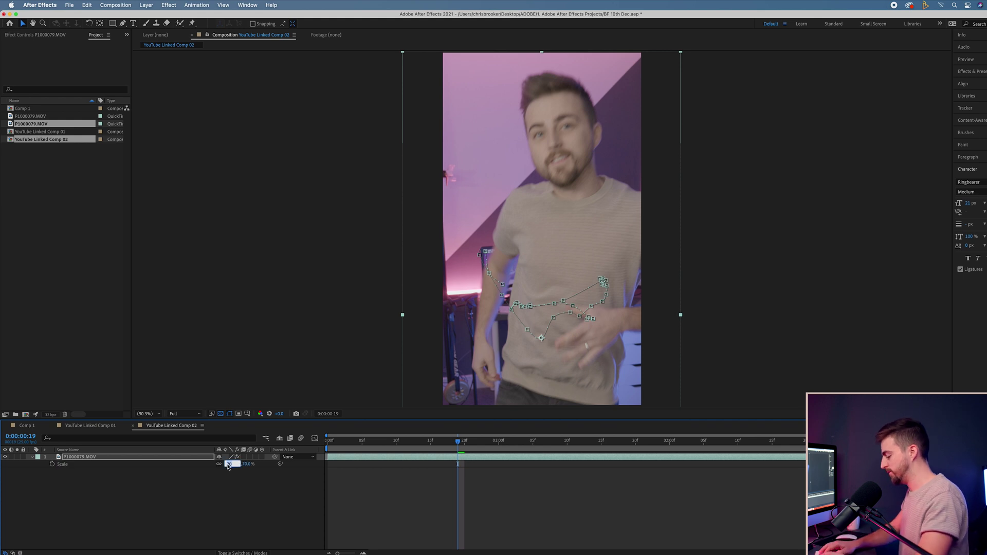
{"action": "type", "text": "60"}
{"action": "key", "text": "Return"}
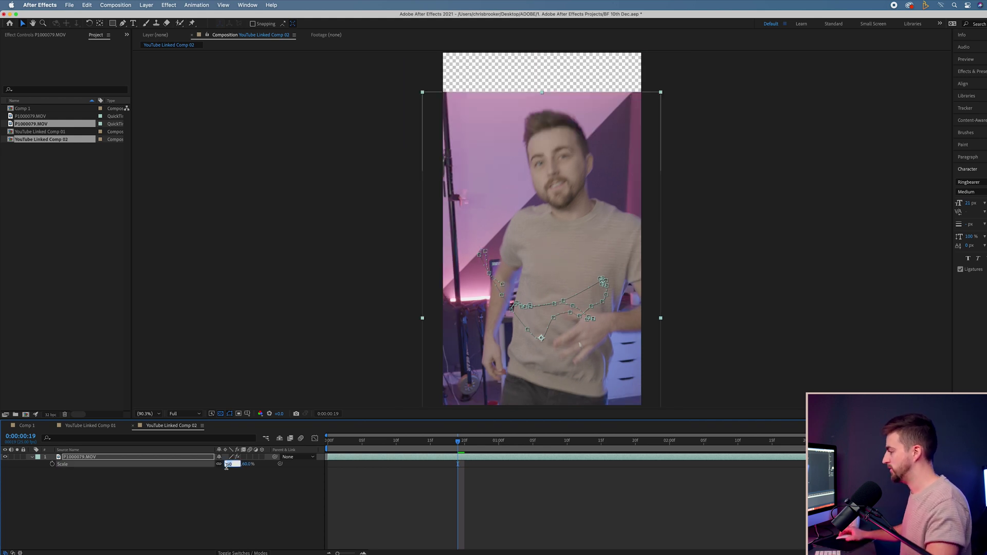
{"action": "key", "text": "Return"}
Step: Set the vertical Anchor Point value to 2430 to fill the gap above the layer, and switch off the transparency grid
{"action": "key", "text": "a"}
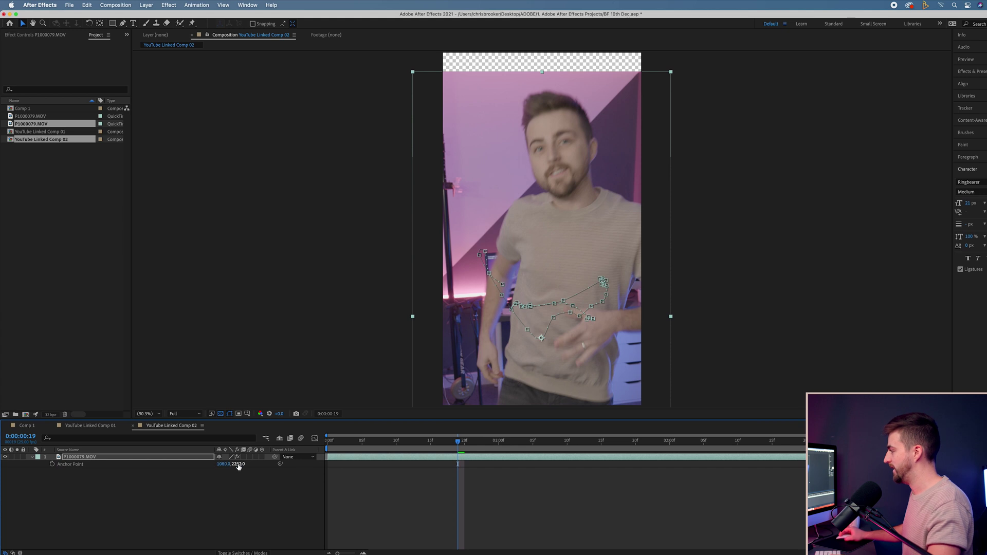
{"action": "left_click_drag", "start_coordinate": [239, 466], "coordinate": [391, 452]}
{"action": "left_click", "coordinate": [221, 414]}
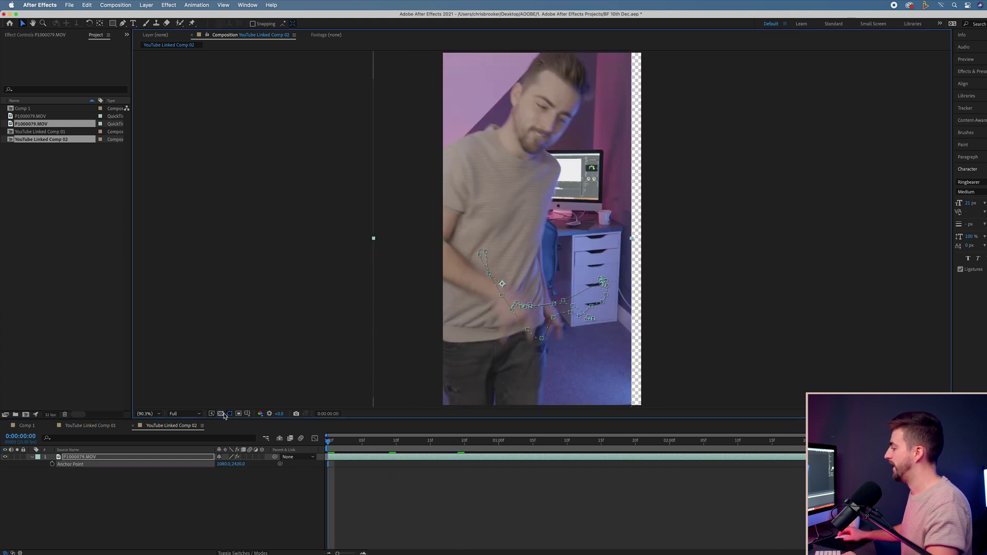
Step: Play back and scrub the composition for black edges, lowering the vertical Anchor Point value to 2082
{"action": "left_click", "coordinate": [432, 536]}
{"action": "key", "text": "space"}
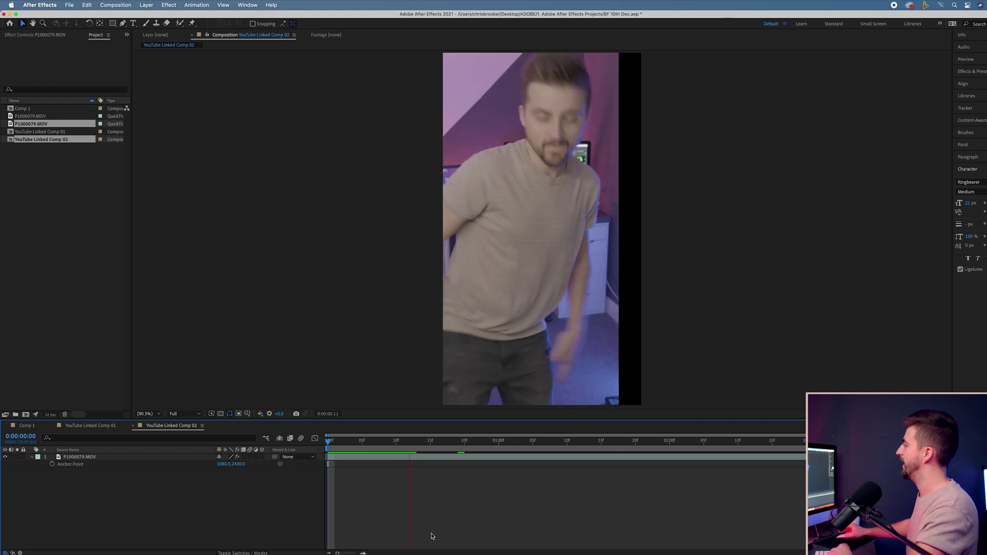
{"action": "key", "text": "space"}
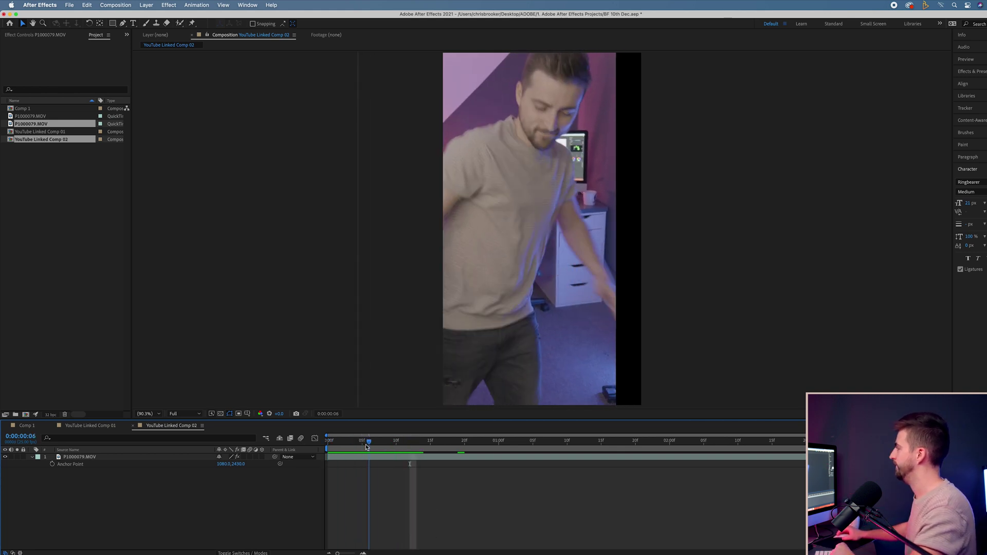
{"action": "key", "text": "space"}
{"action": "left_click_drag", "start_coordinate": [238, 464], "coordinate": [235, 465]}
{"action": "left_click_drag", "start_coordinate": [587, 443], "coordinate": [388, 446]}
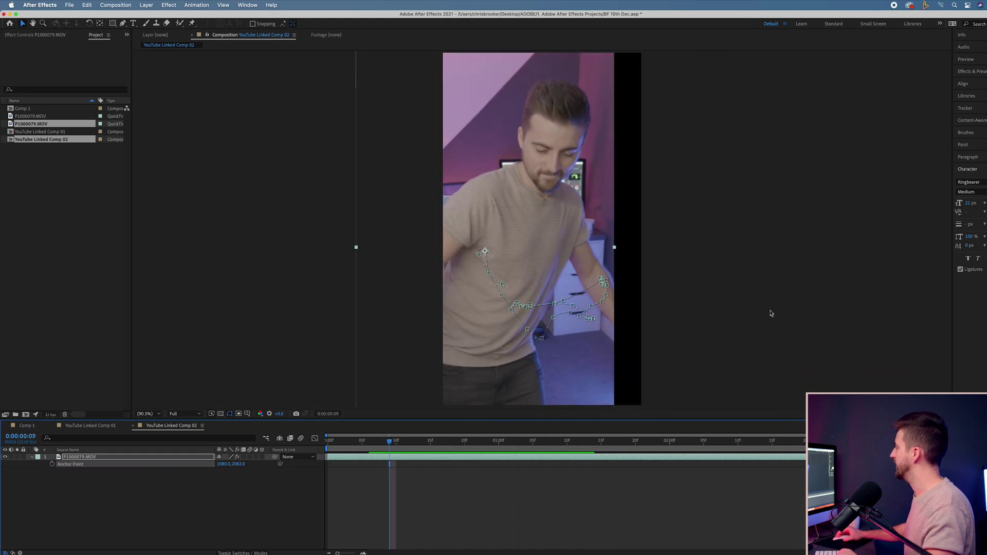
Step: Find the Motion Tile effect in Effects & Presets and apply it to the P1000079.MOV layer
{"action": "left_click_drag", "start_coordinate": [952, 73], "coordinate": [803, 75]}
{"action": "left_click", "coordinate": [846, 72]}
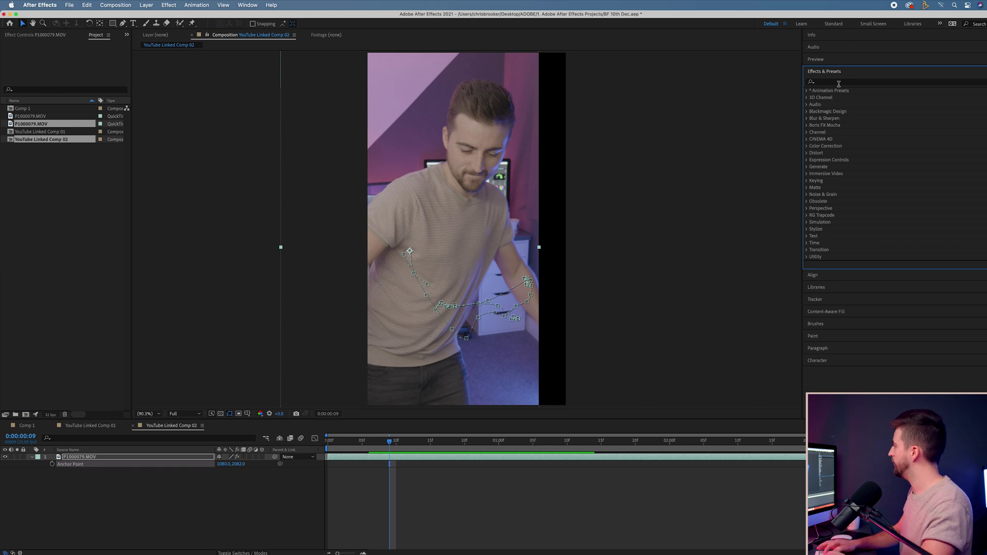
{"action": "left_click", "coordinate": [832, 82]}
{"action": "type", "text": "motio"}
{"action": "left_click_drag", "start_coordinate": [835, 132], "coordinate": [348, 163]}
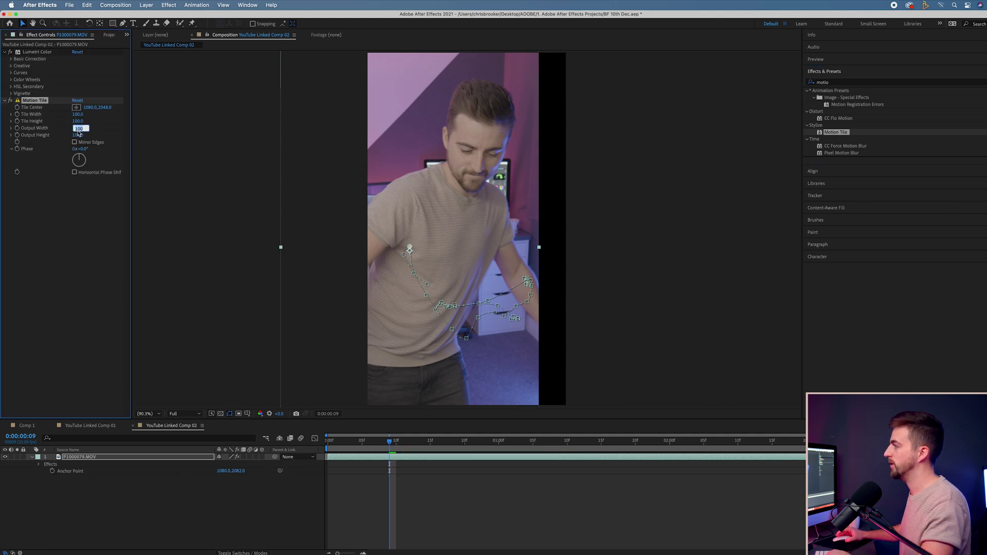
Step: Set Motion Tile's Output Width and Output Height to 200, enable Mirror Edges, and play back from the start
{"action": "type", "text": "200"}
{"action": "key", "text": "Tab"}
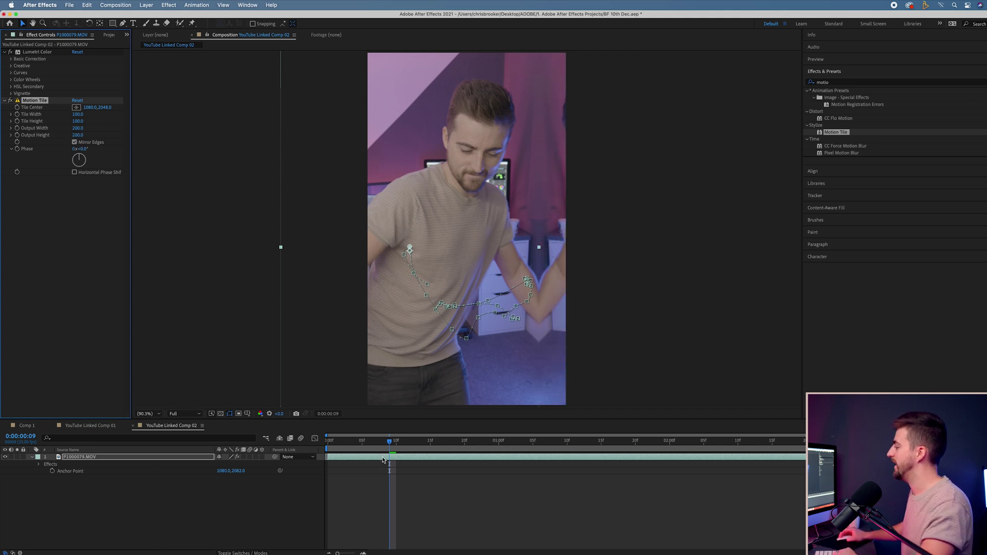
{"action": "key", "text": "Home"}
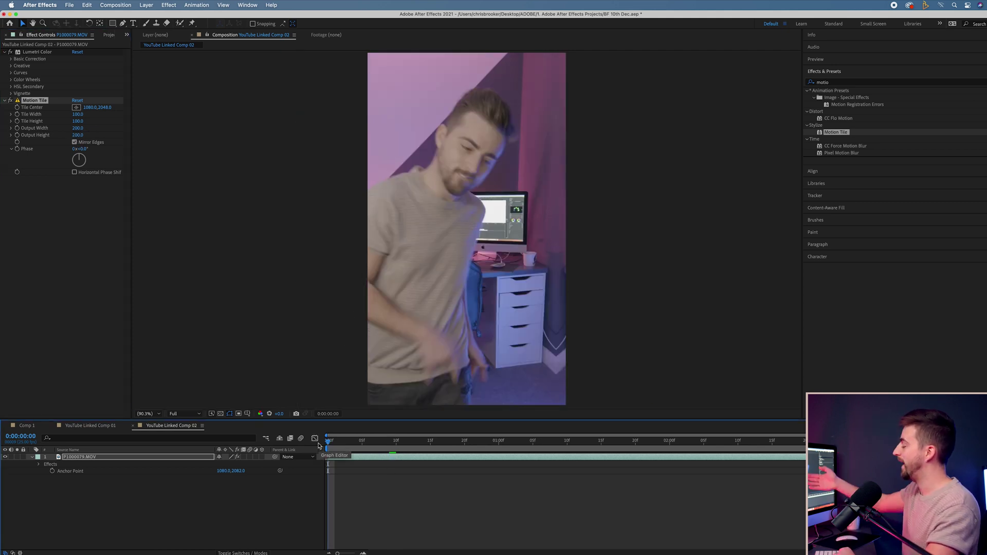
{"action": "key", "text": "space"}
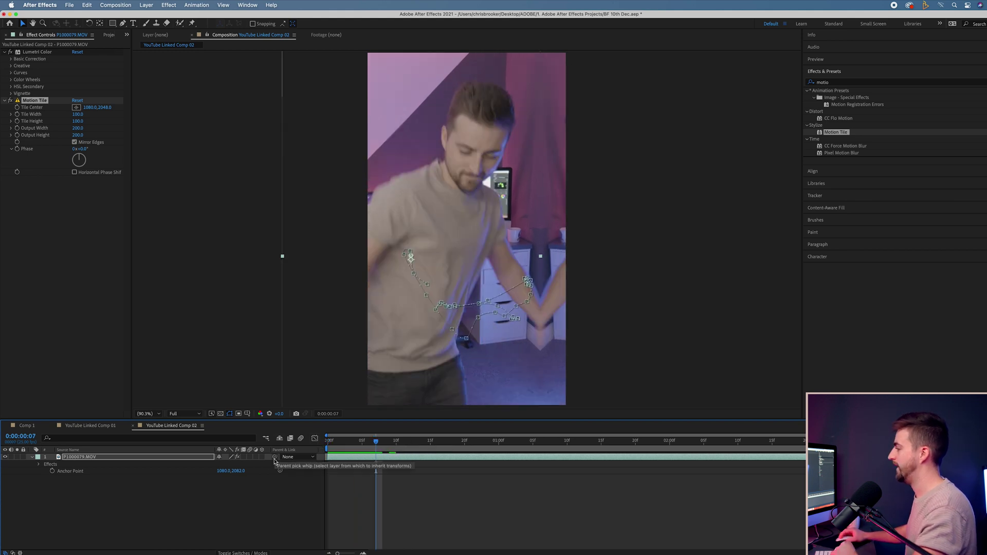
Step: Enable motion blur for both the P1000079.MOV layer and the composition, and play back the effect
{"action": "left_click", "coordinate": [250, 456]}
{"action": "left_click", "coordinate": [301, 438]}
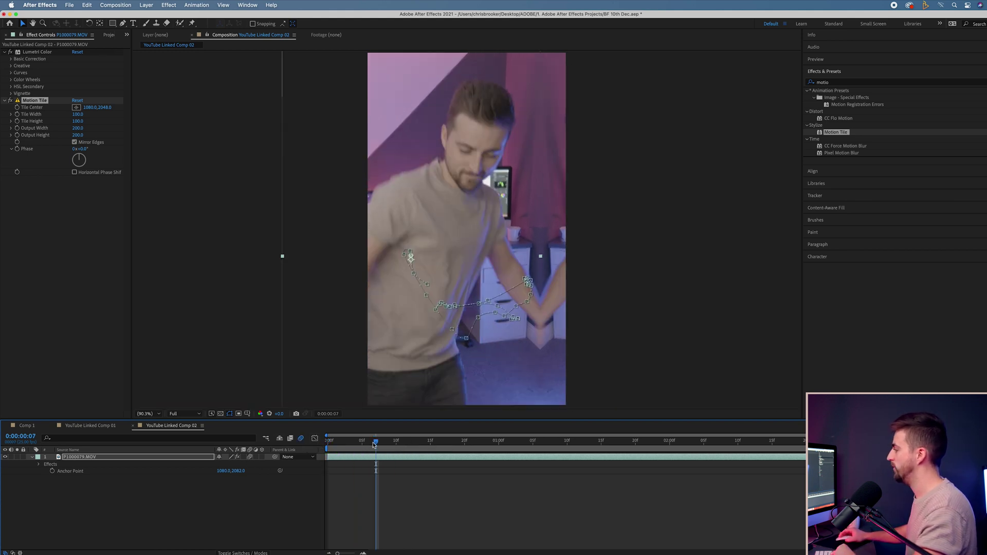
{"action": "key", "text": "space"}
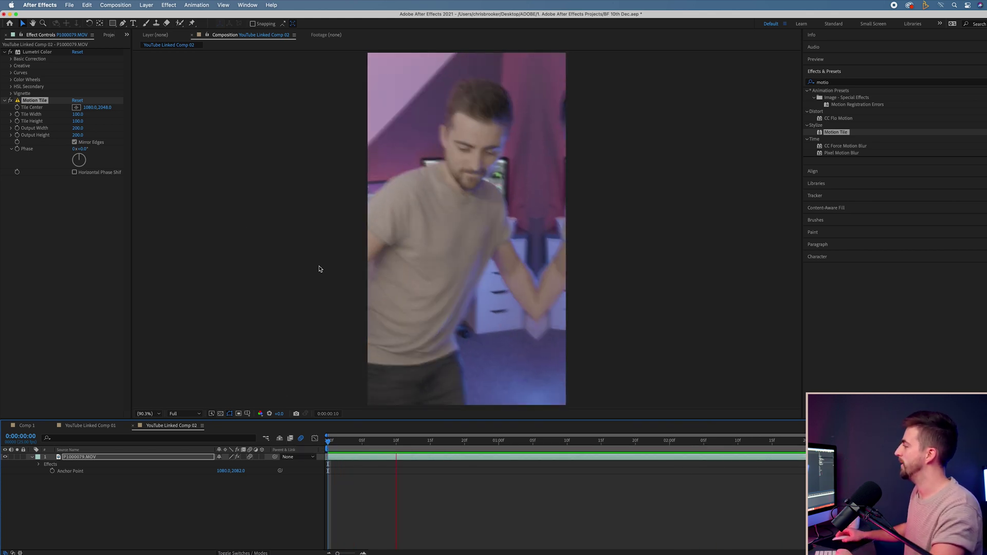
{"action": "key", "text": "space"}
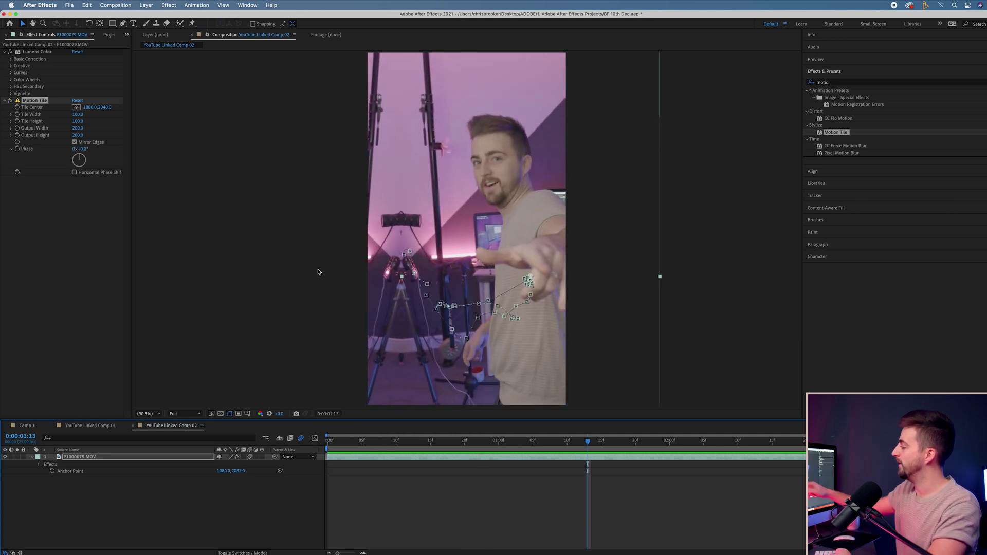